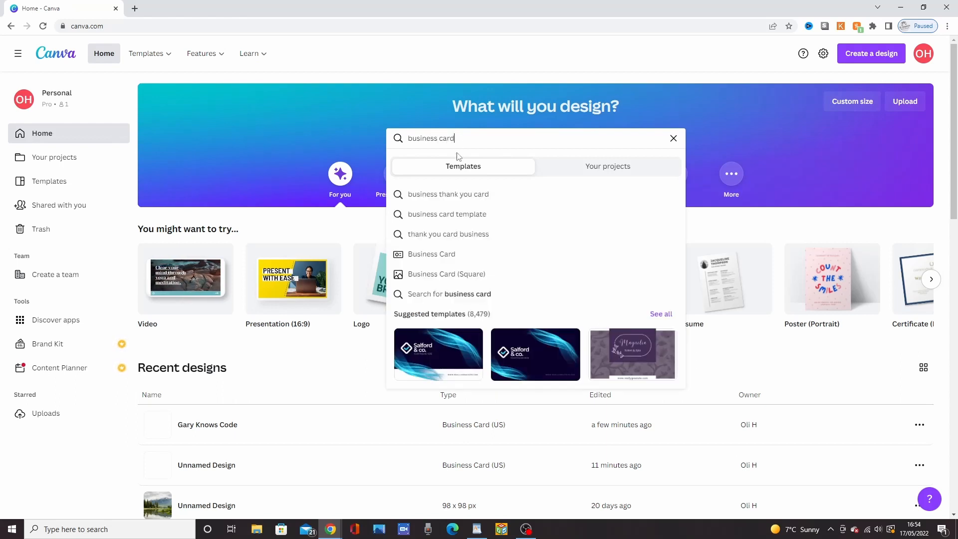
Step: Open the 3.5 × 2 in Business Card template collection and browse through the available designs
{"action": "left_click", "coordinate": [482, 258]}
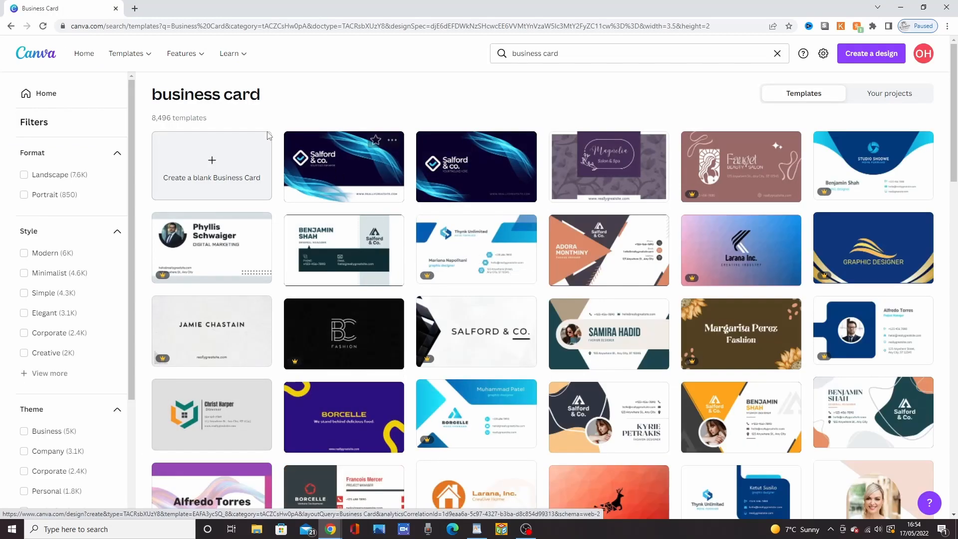
{"action": "left_click_drag", "start_coordinate": [208, 118], "coordinate": [151, 120]}
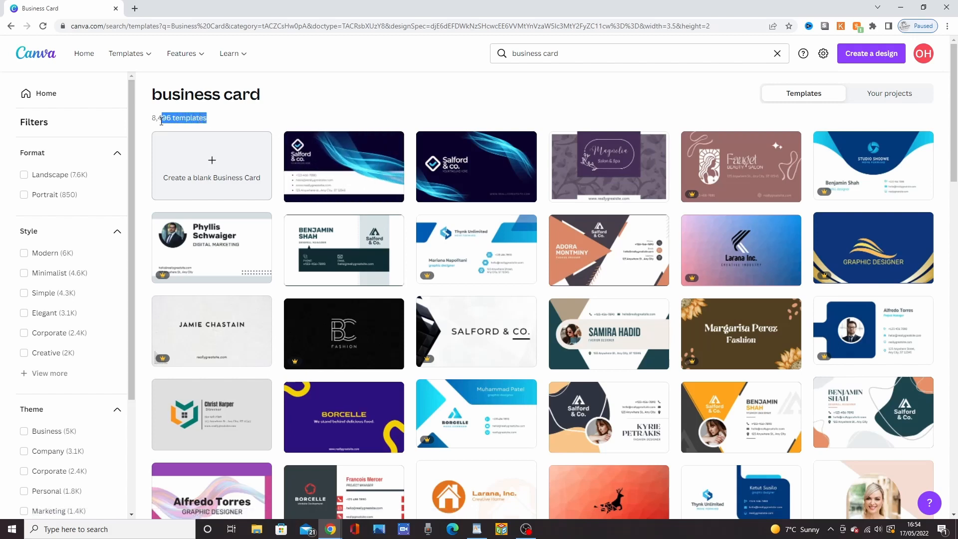
{"action": "left_click", "coordinate": [316, 116]}
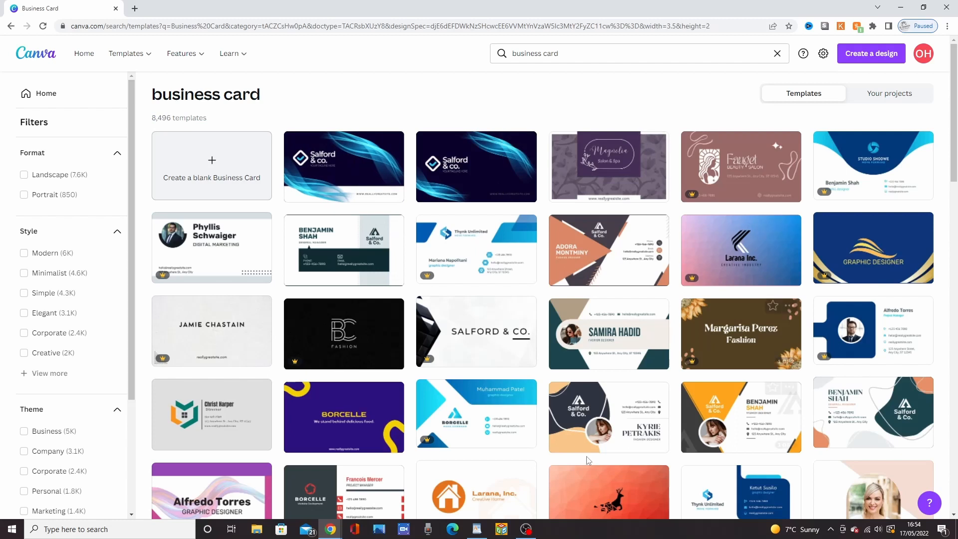
{"action": "scroll", "coordinate": [565, 383], "scroll_direction": "down", "scroll_amount": 2}
{"action": "scroll", "coordinate": [565, 382], "scroll_direction": "down", "scroll_amount": 8}
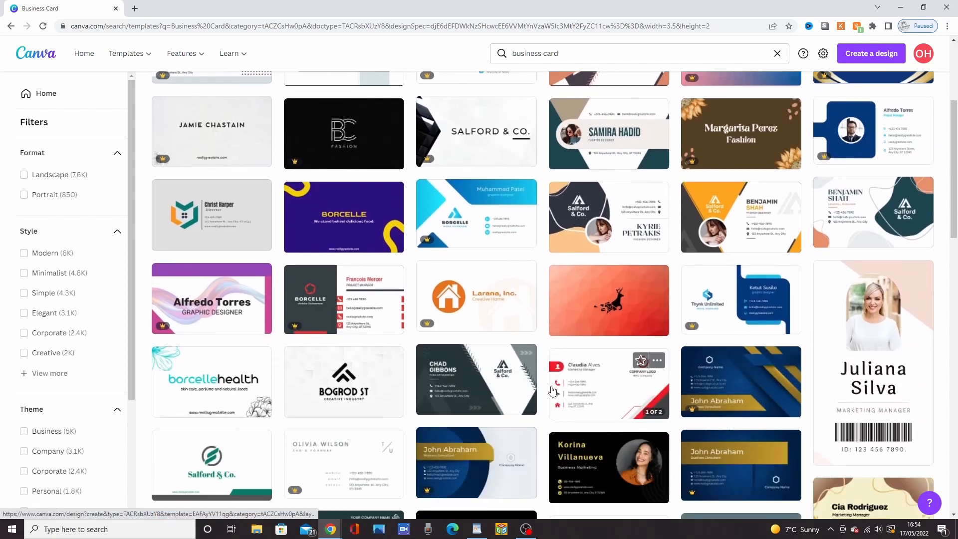
{"action": "scroll", "coordinate": [547, 403], "scroll_direction": "down", "scroll_amount": 7}
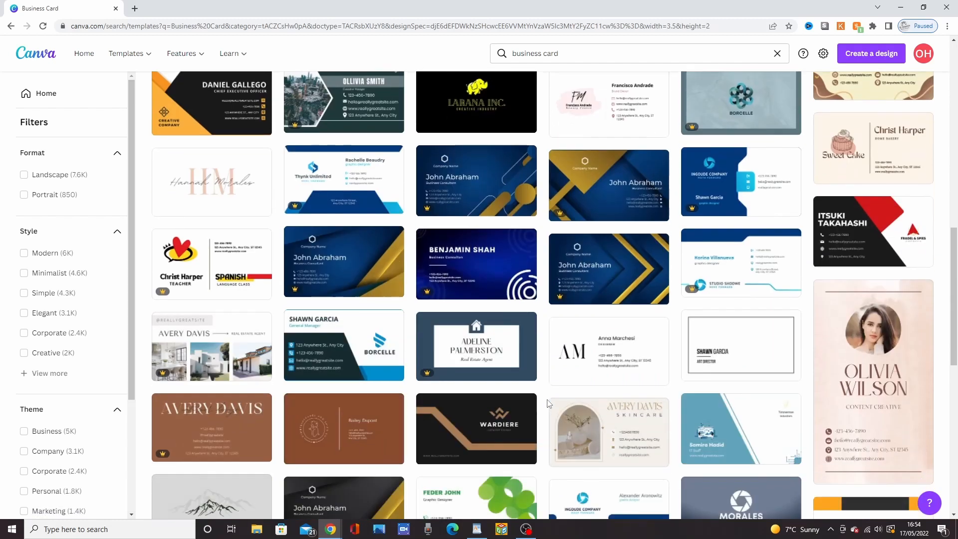
{"action": "scroll", "coordinate": [556, 407], "scroll_direction": "down", "scroll_amount": 8}
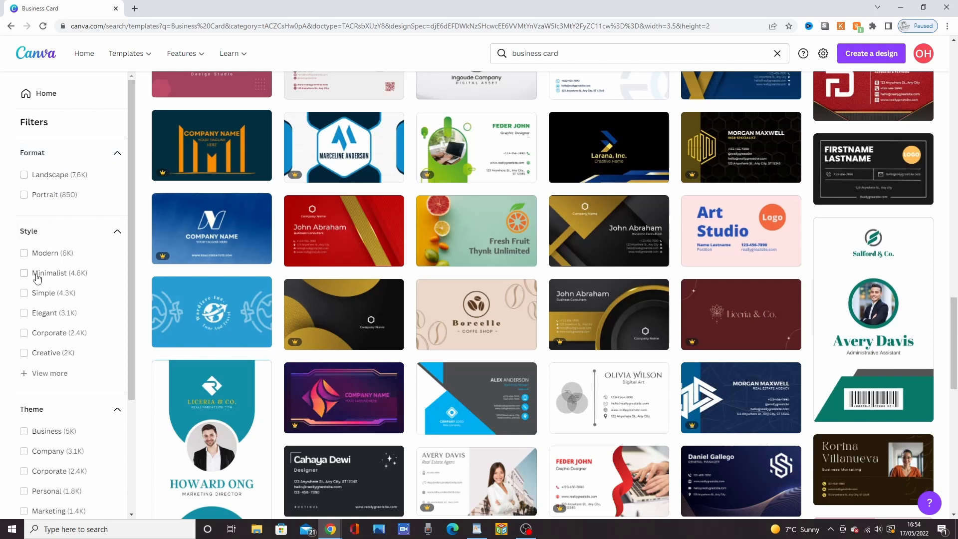
Step: Filter the business card templates by the Modern and Creative styles and the blue colour
{"action": "left_click", "coordinate": [22, 256]}
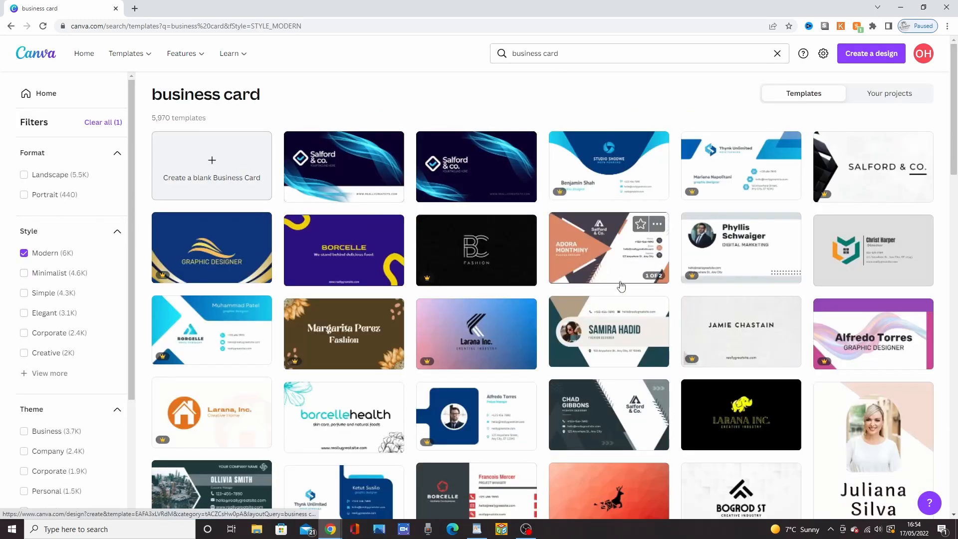
{"action": "scroll", "coordinate": [604, 337], "scroll_direction": "down", "scroll_amount": 3}
{"action": "scroll", "coordinate": [604, 337], "scroll_direction": "down", "scroll_amount": 6}
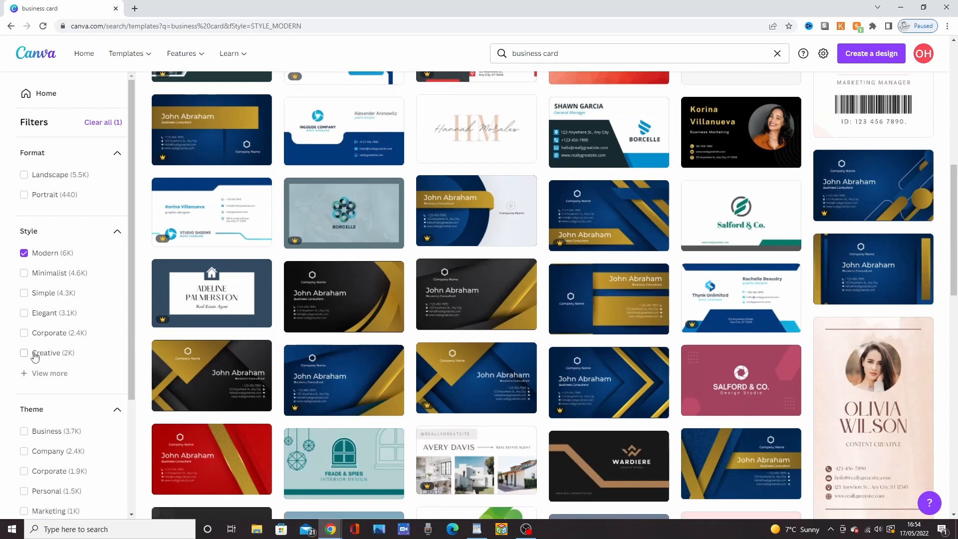
{"action": "left_click", "coordinate": [24, 353]}
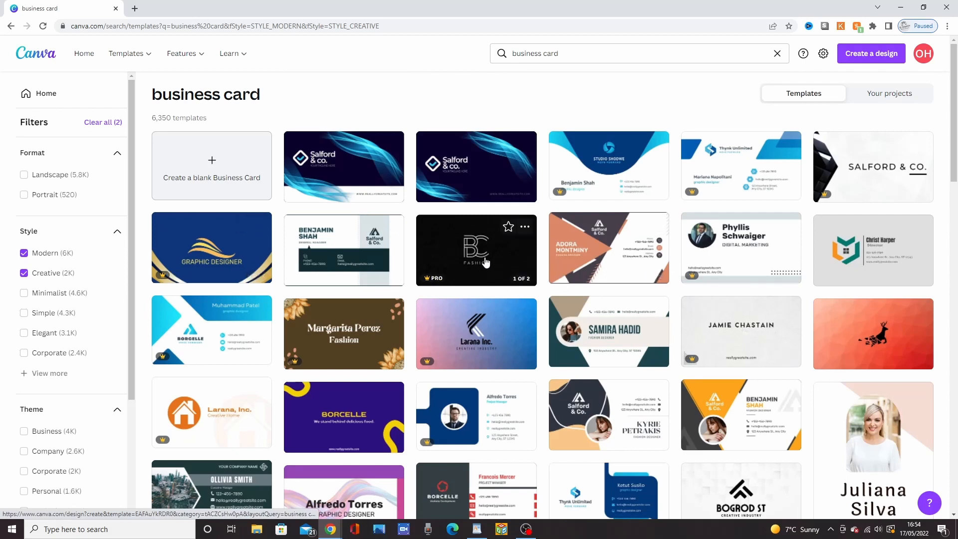
{"action": "scroll", "coordinate": [488, 306], "scroll_direction": "down", "scroll_amount": 1}
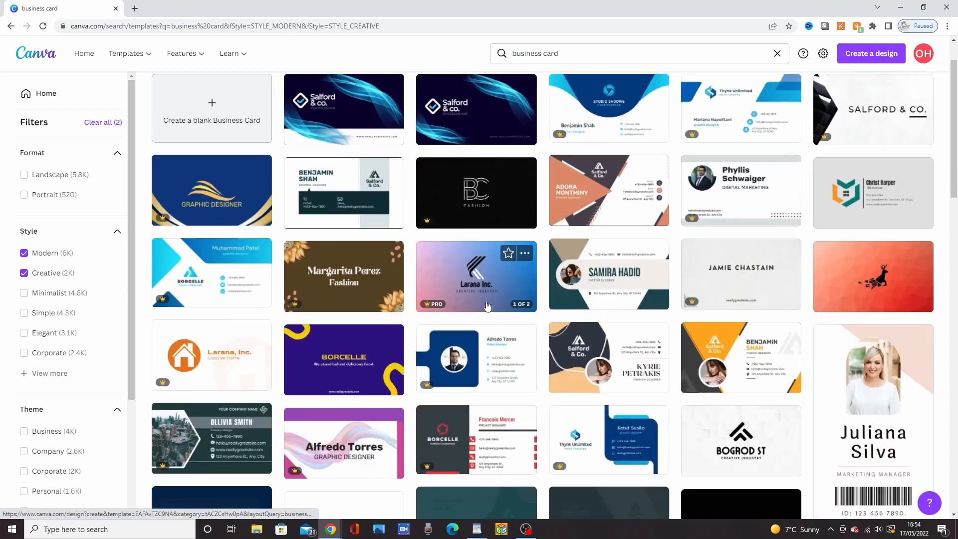
{"action": "scroll", "coordinate": [488, 306], "scroll_direction": "down", "scroll_amount": 13}
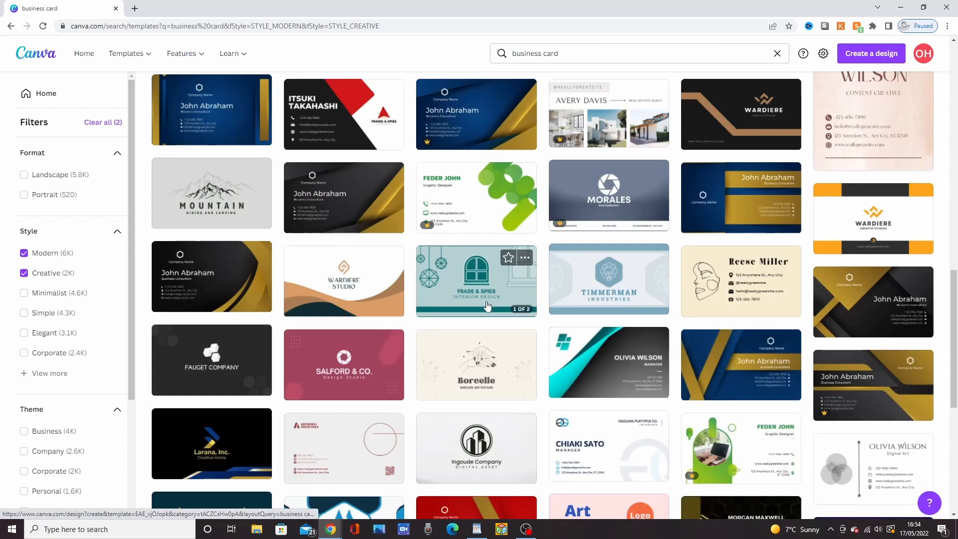
{"action": "scroll", "coordinate": [81, 365], "scroll_direction": "down", "scroll_amount": 3}
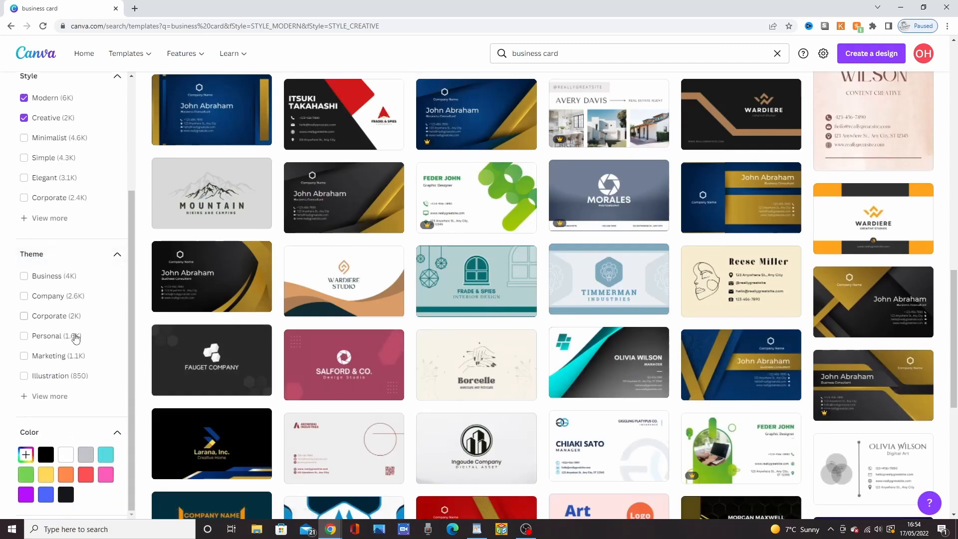
{"action": "left_click", "coordinate": [47, 495]}
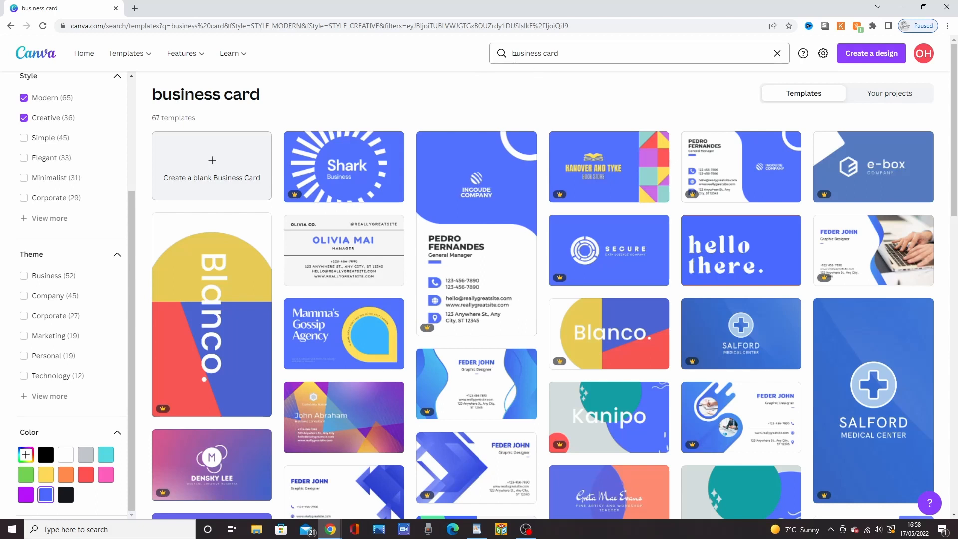
Step: Search the templates for "personal trainer business card"
{"action": "left_click", "coordinate": [535, 46]}
{"action": "type", "text": "per"}
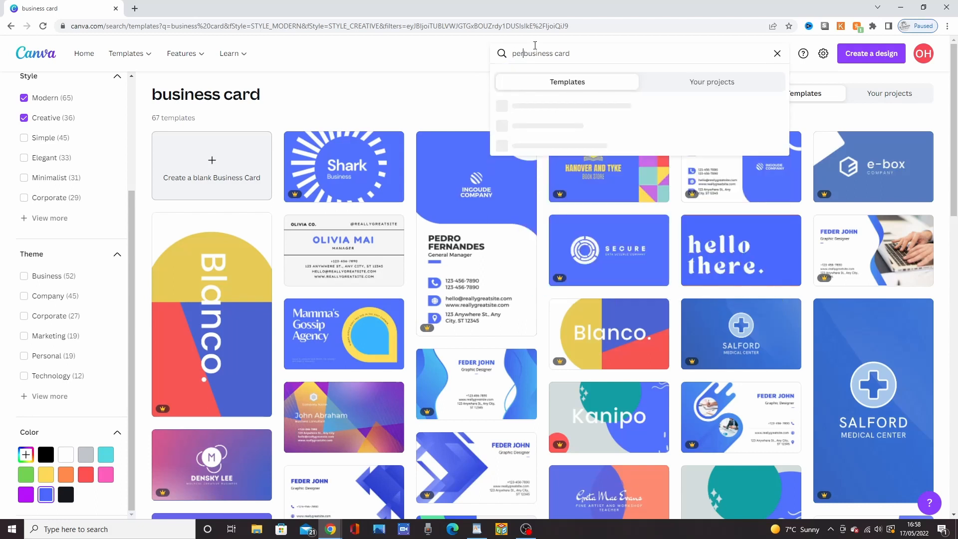
{"action": "type", "text": "sonal trainer"}
{"action": "key", "text": "Return"}
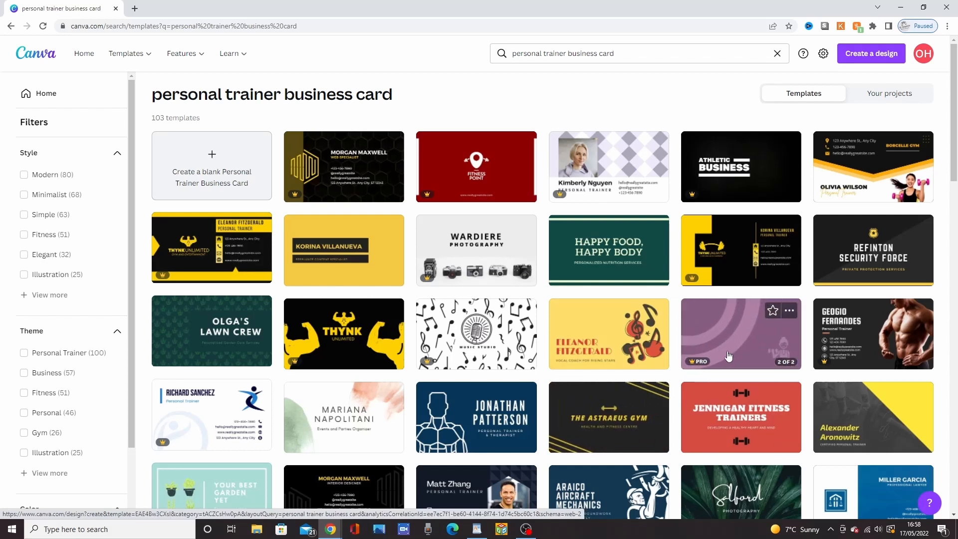
Step: Open the purple sporty personal trainer template for editing, preview its second page and return to the first
{"action": "left_click", "coordinate": [711, 332]}
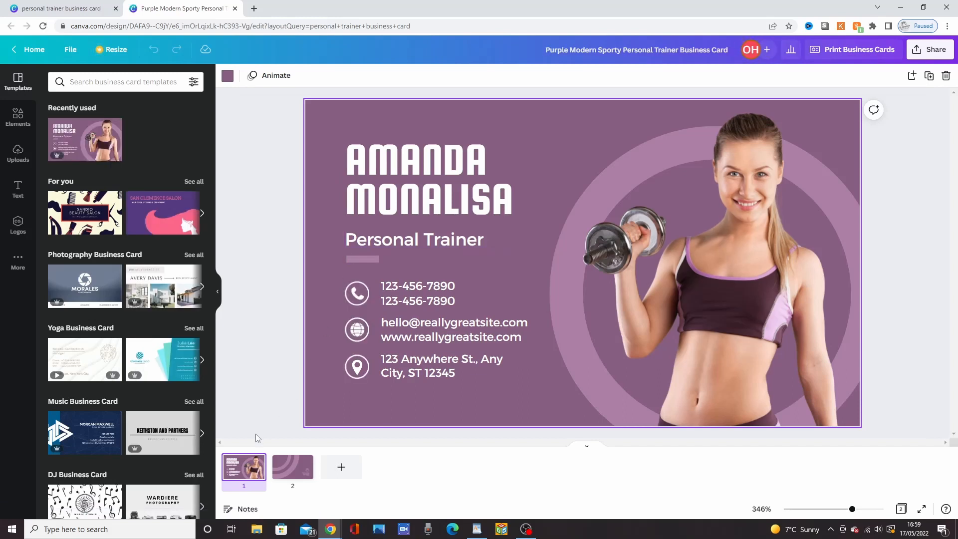
{"action": "left_click", "coordinate": [292, 469]}
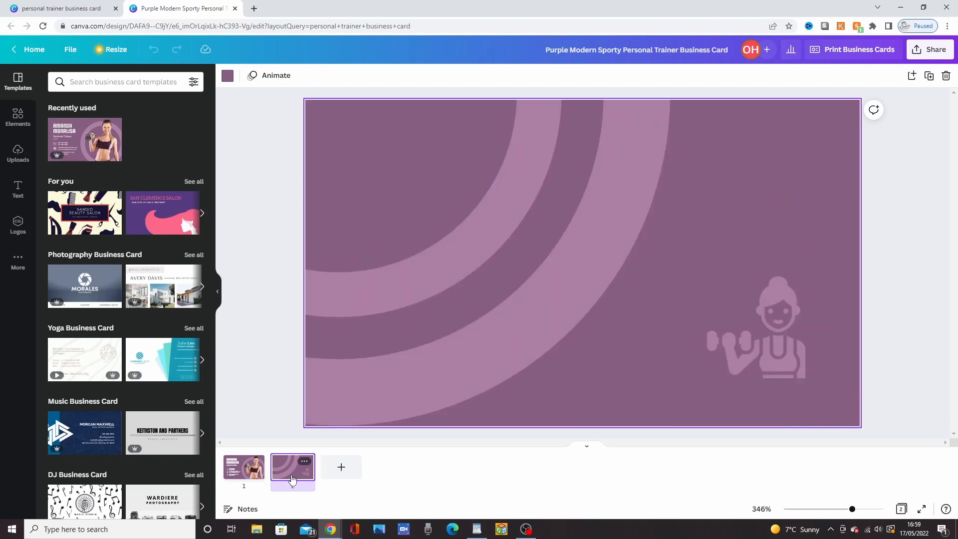
{"action": "left_click", "coordinate": [254, 479]}
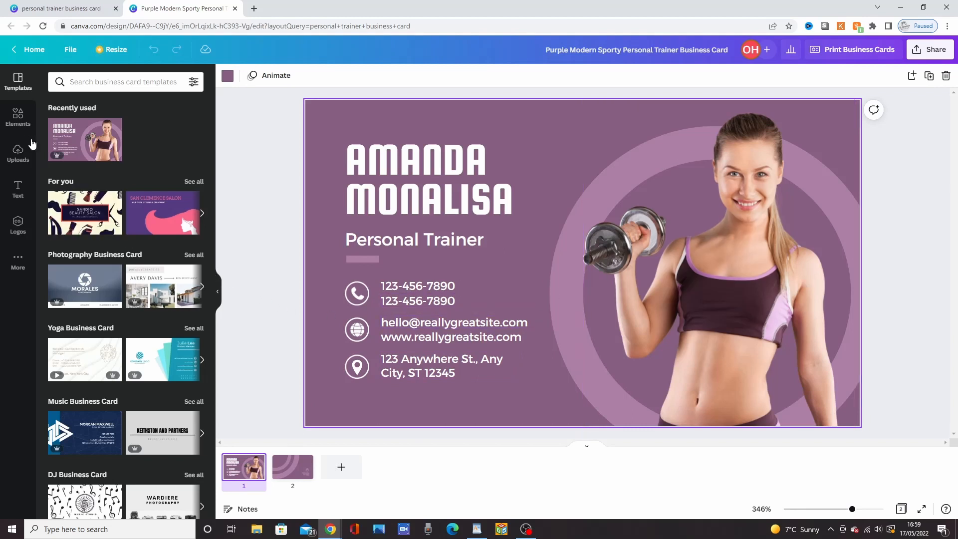
Step: Search the photo elements for "personal trainer"
{"action": "left_click", "coordinate": [18, 125]}
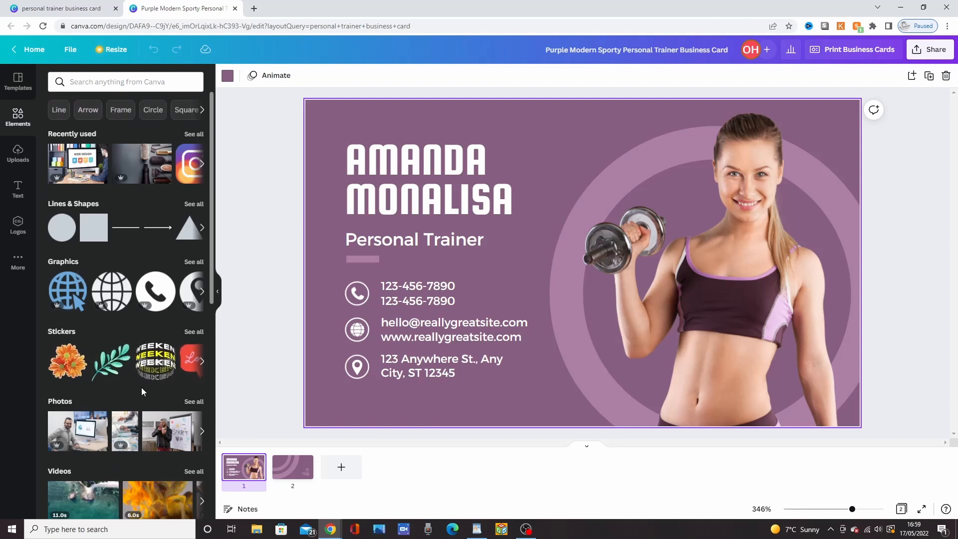
{"action": "left_click", "coordinate": [195, 403]}
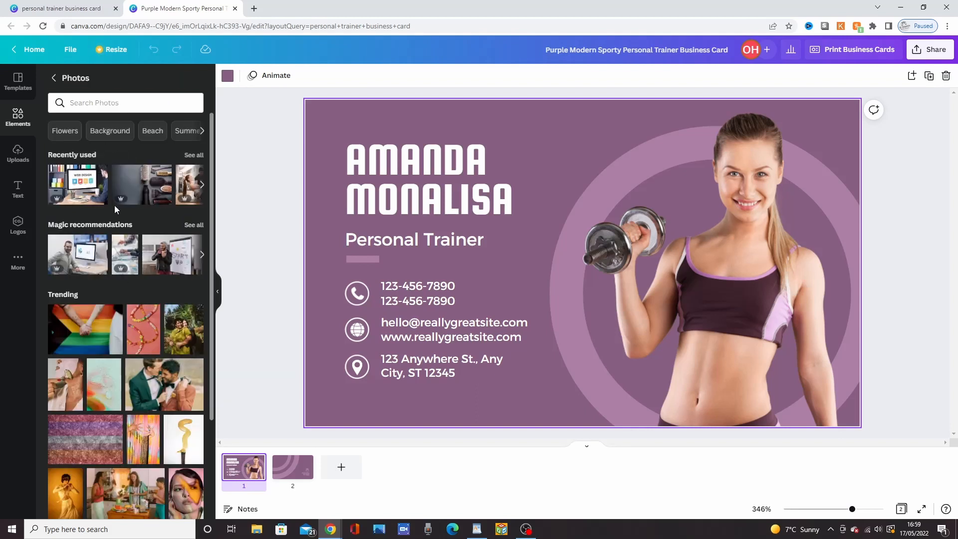
{"action": "left_click", "coordinate": [93, 110]}
{"action": "type", "text": "pe"}
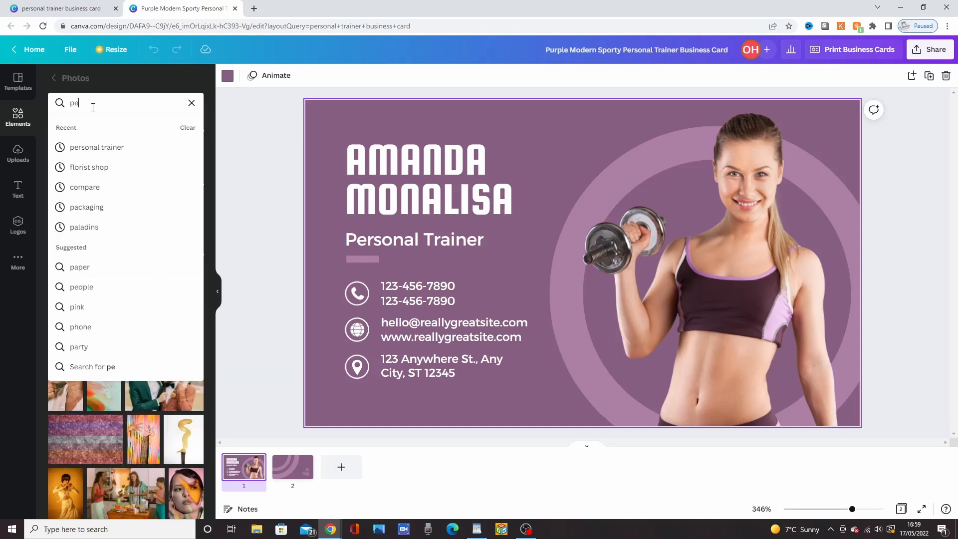
{"action": "type", "text": "rsonal trainer"}
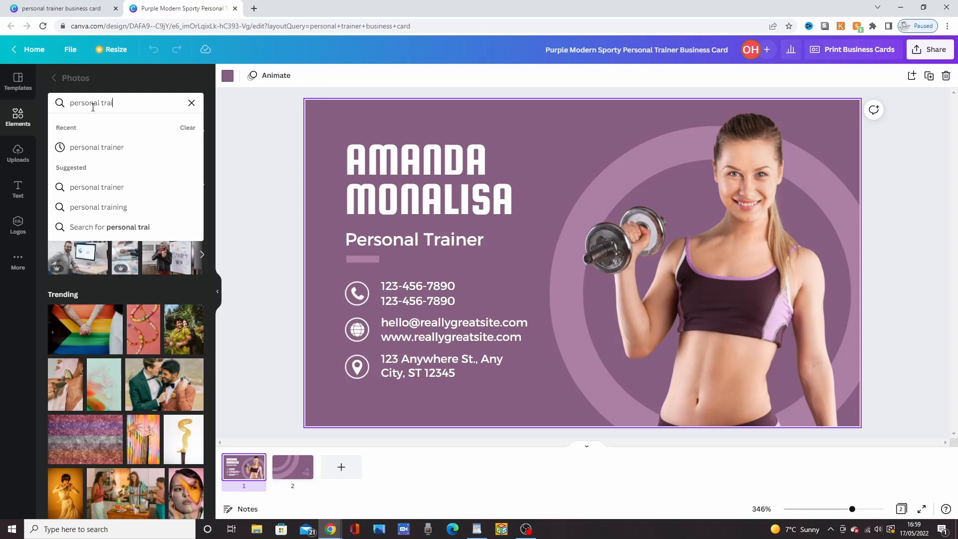
{"action": "key", "text": "Return"}
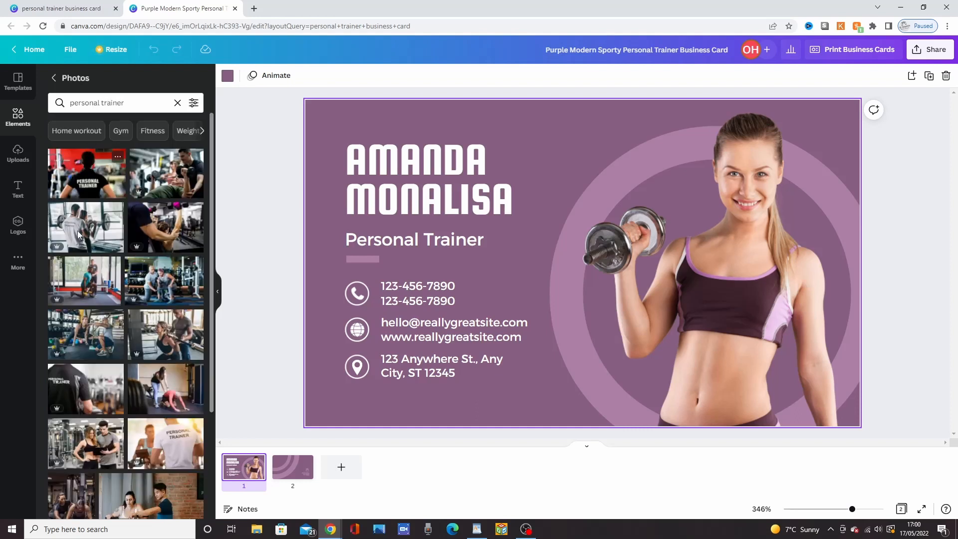
Step: Add the photo of the man in a black shirt with a clipboard to the card and delete the woman's photo
{"action": "scroll", "coordinate": [135, 351], "scroll_direction": "down", "scroll_amount": 5}
{"action": "scroll", "coordinate": [135, 351], "scroll_direction": "down", "scroll_amount": 4}
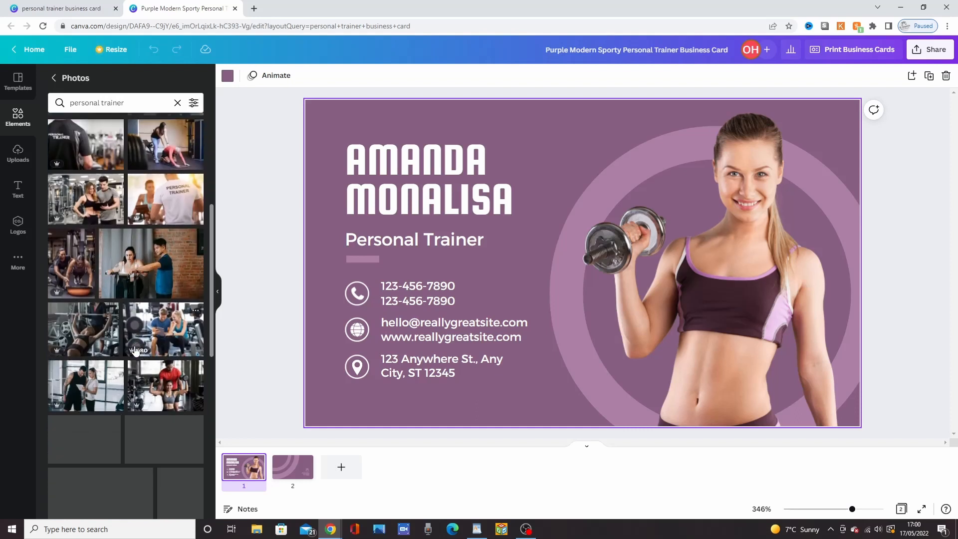
{"action": "scroll", "coordinate": [135, 351], "scroll_direction": "down", "scroll_amount": 4}
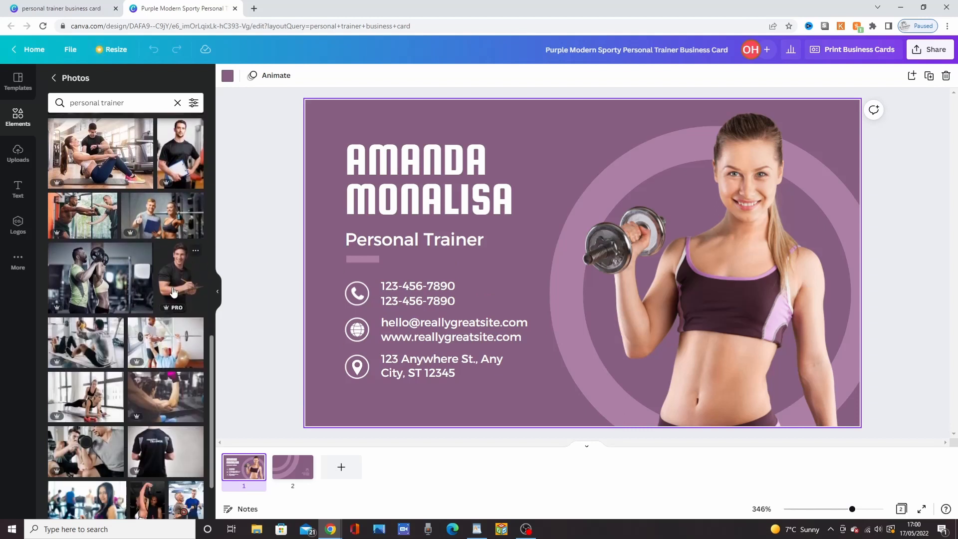
{"action": "left_click_drag", "start_coordinate": [173, 292], "coordinate": [498, 175]}
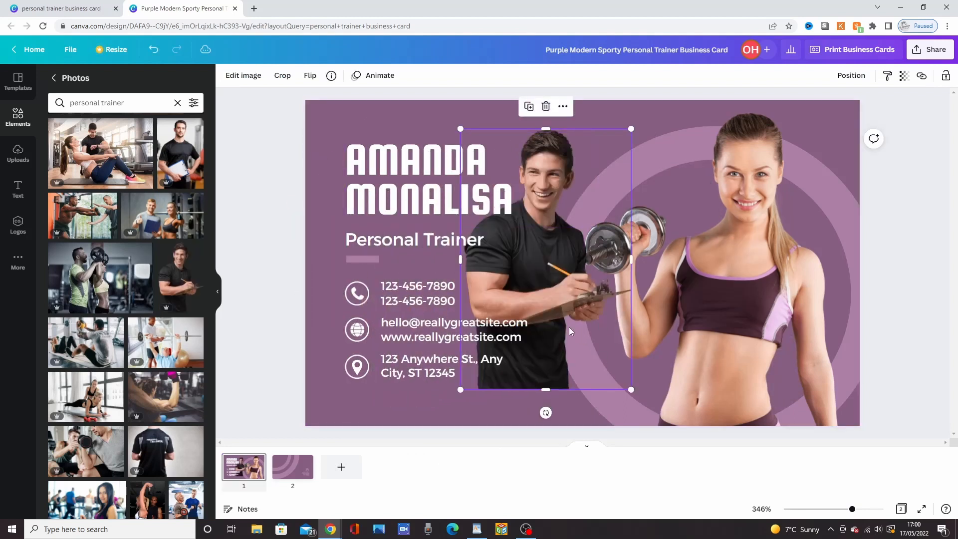
{"action": "left_click", "coordinate": [723, 304]}
{"action": "key", "text": "Delete"}
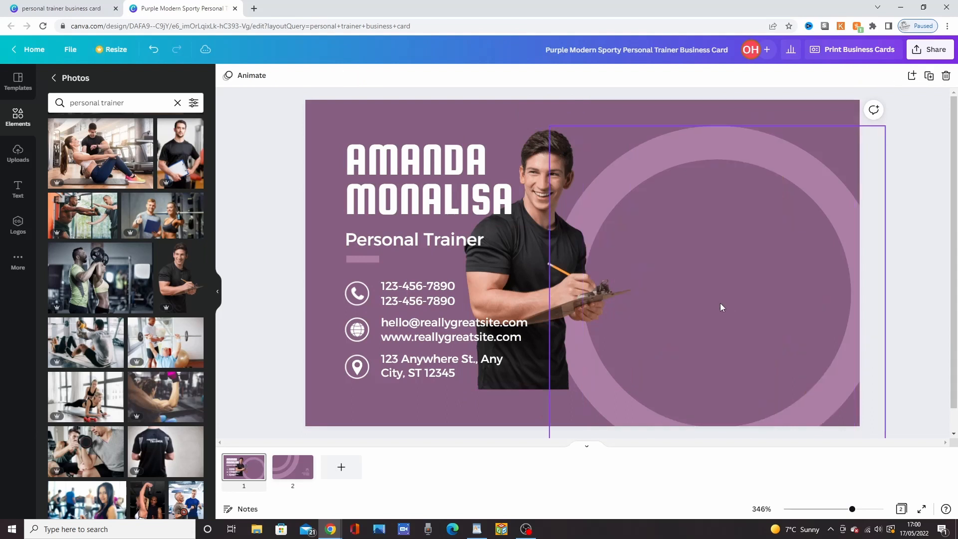
Step: Enlarge the man's photo to the full card height and move it over the ring, flush with the card's right edge
{"action": "left_click_drag", "start_coordinate": [535, 273], "coordinate": [648, 274]}
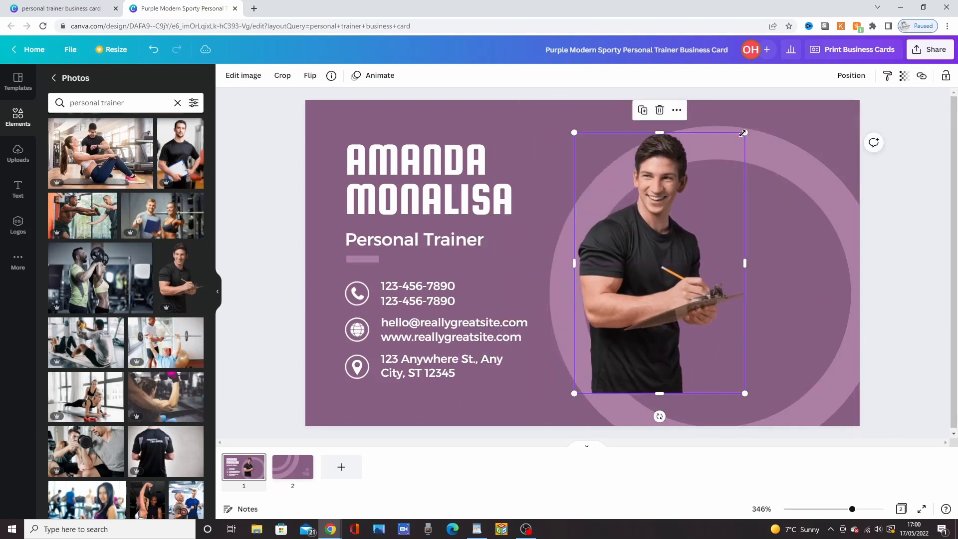
{"action": "left_click_drag", "start_coordinate": [776, 120], "coordinate": [768, 100]}
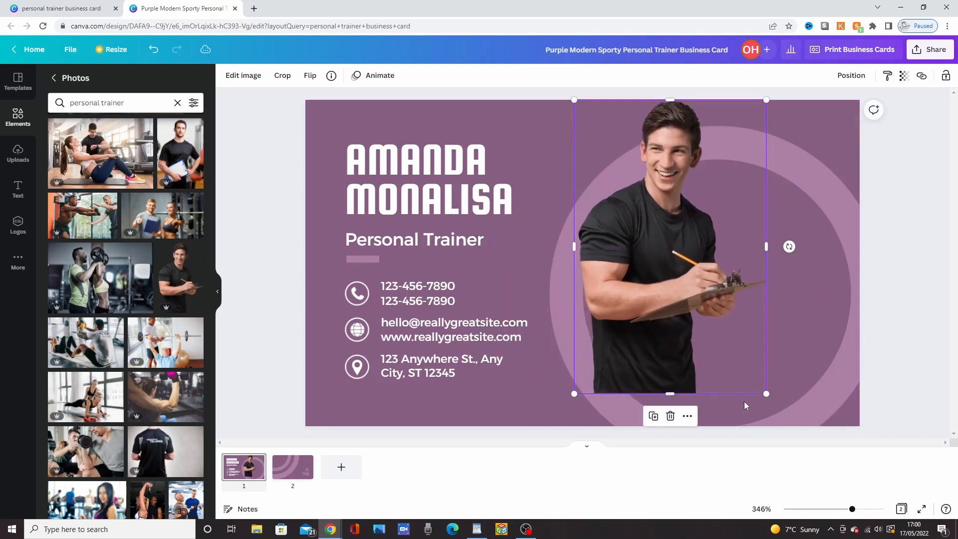
{"action": "left_click_drag", "start_coordinate": [766, 394], "coordinate": [788, 427]}
{"action": "mouse_move", "coordinate": [787, 263]}
{"action": "left_mouse_down"}
{"action": "mouse_move", "coordinate": [817, 265]}
{"action": "mouse_move", "coordinate": [790, 267]}
{"action": "left_mouse_up"}
{"action": "left_click_drag", "start_coordinate": [641, 277], "coordinate": [714, 273]}
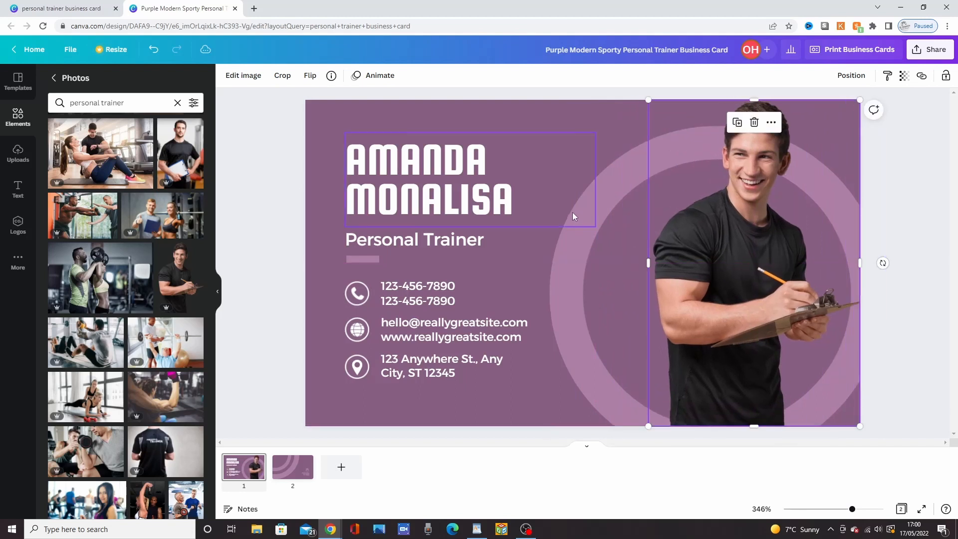
Step: Try turquoise, light blue and orange as the card's background, and set it to the custom soft orange #F4BE6C
{"action": "left_click", "coordinate": [531, 114]}
{"action": "left_click", "coordinate": [228, 76]}
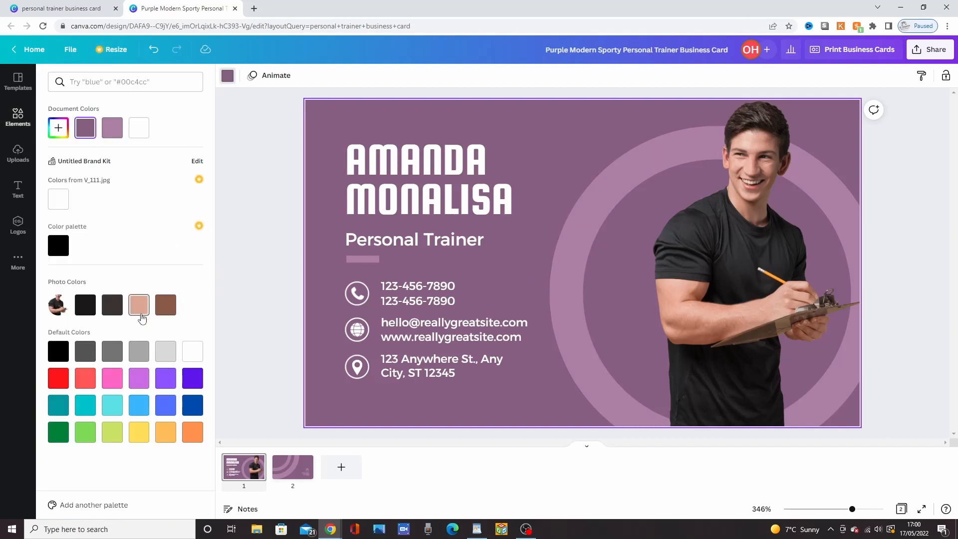
{"action": "left_click", "coordinate": [111, 406]}
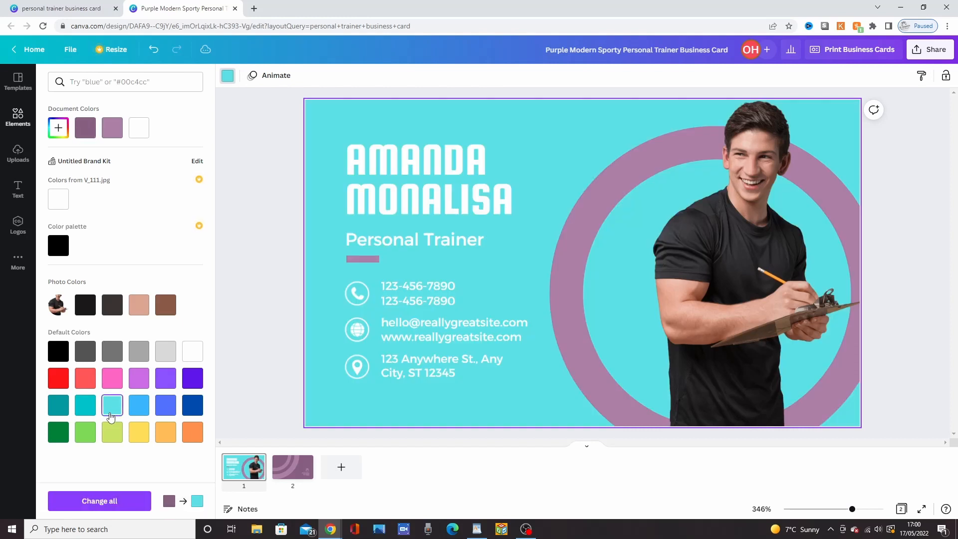
{"action": "left_click", "coordinate": [139, 405]}
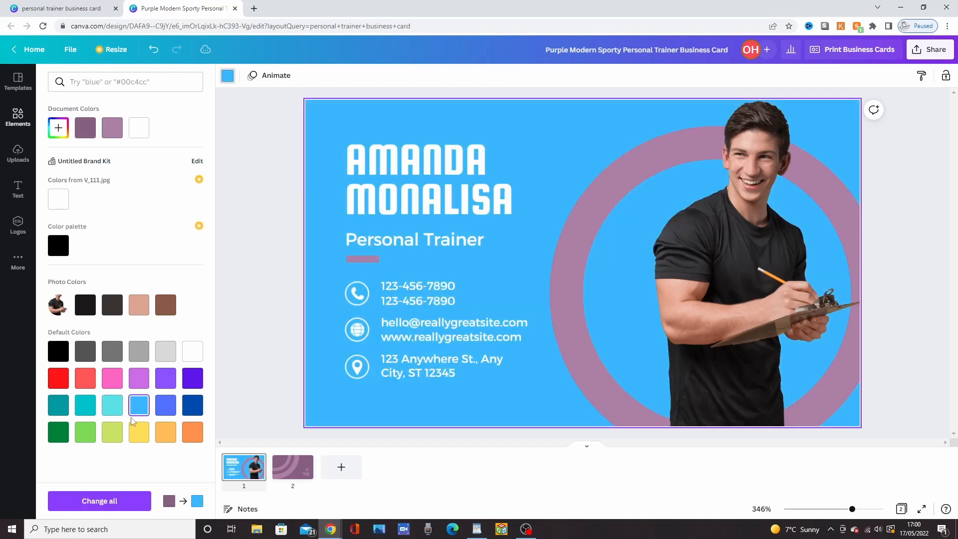
{"action": "left_click", "coordinate": [167, 434]}
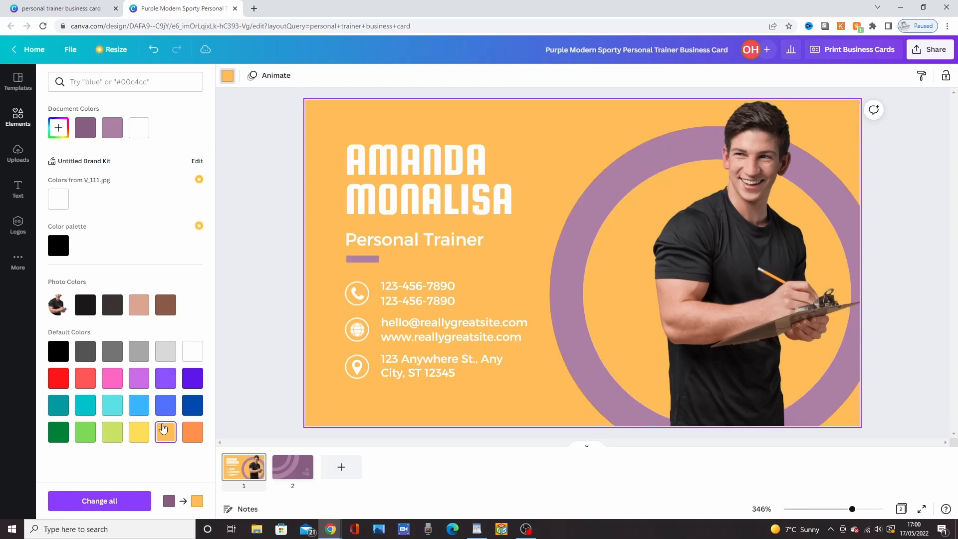
{"action": "left_click", "coordinate": [58, 131]}
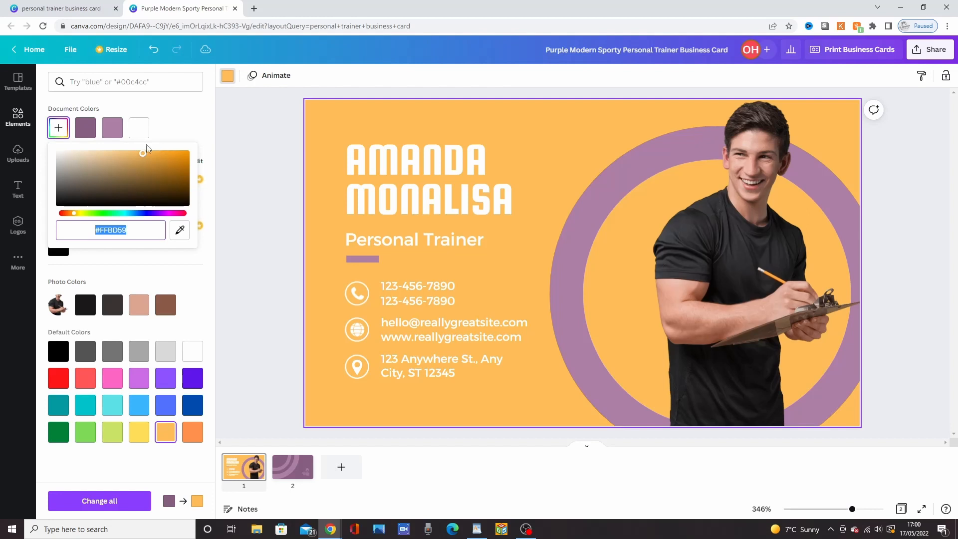
{"action": "mouse_move", "coordinate": [142, 155]}
{"action": "left_mouse_down"}
{"action": "mouse_move", "coordinate": [119, 162]}
{"action": "mouse_move", "coordinate": [146, 153]}
{"action": "mouse_move", "coordinate": [134, 154]}
{"action": "left_mouse_up"}
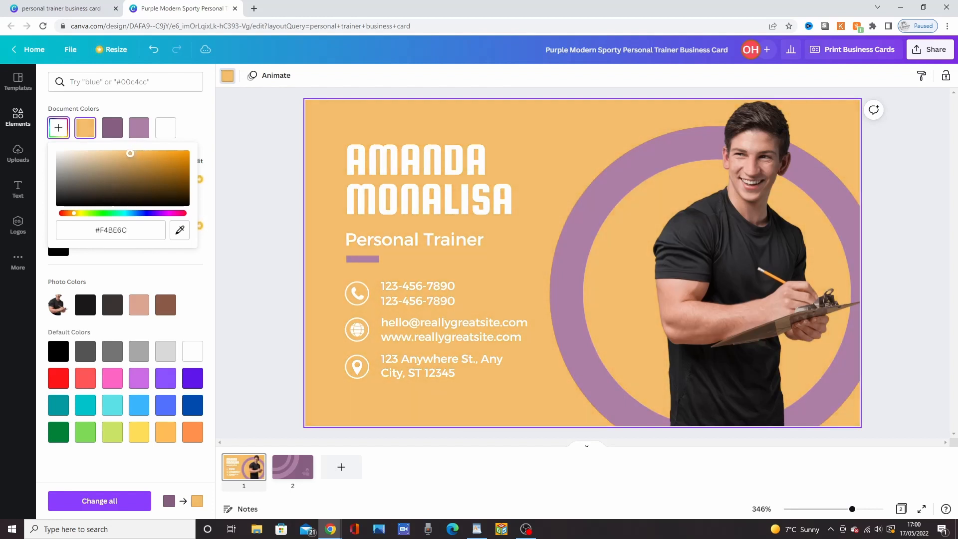
Step: Replace the name heading with the trainer's first name and surname on two separate lines
{"action": "left_click", "coordinate": [412, 167]}
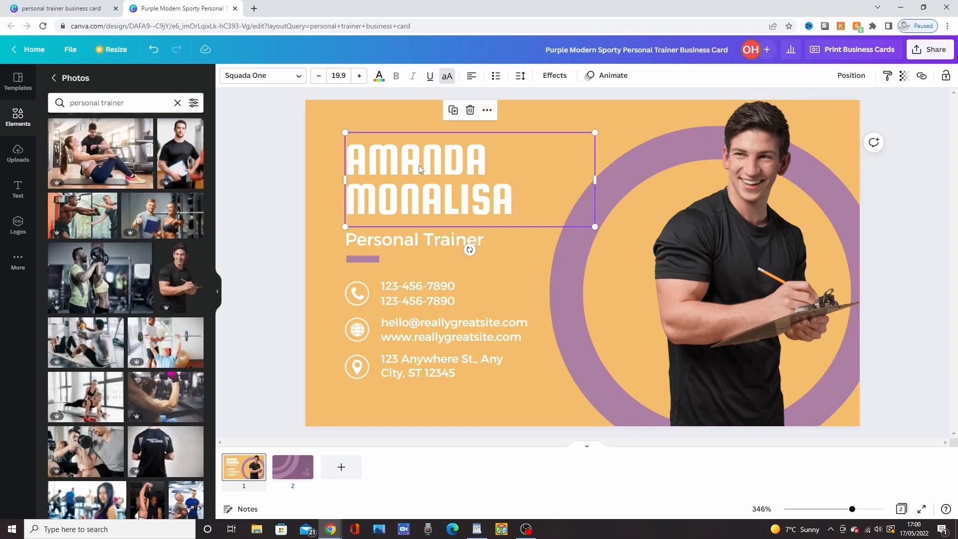
{"action": "left_click", "coordinate": [418, 165]}
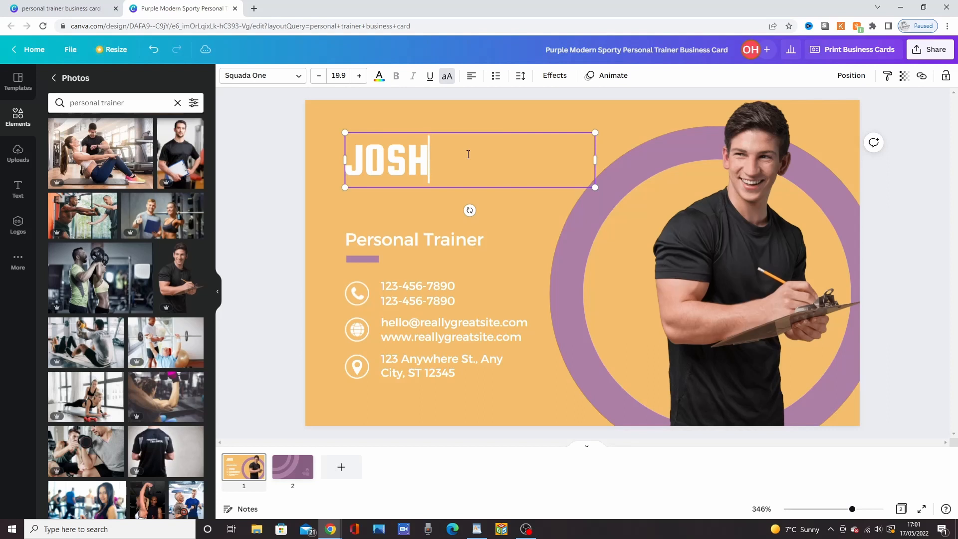
{"action": "key", "text": "Return"}
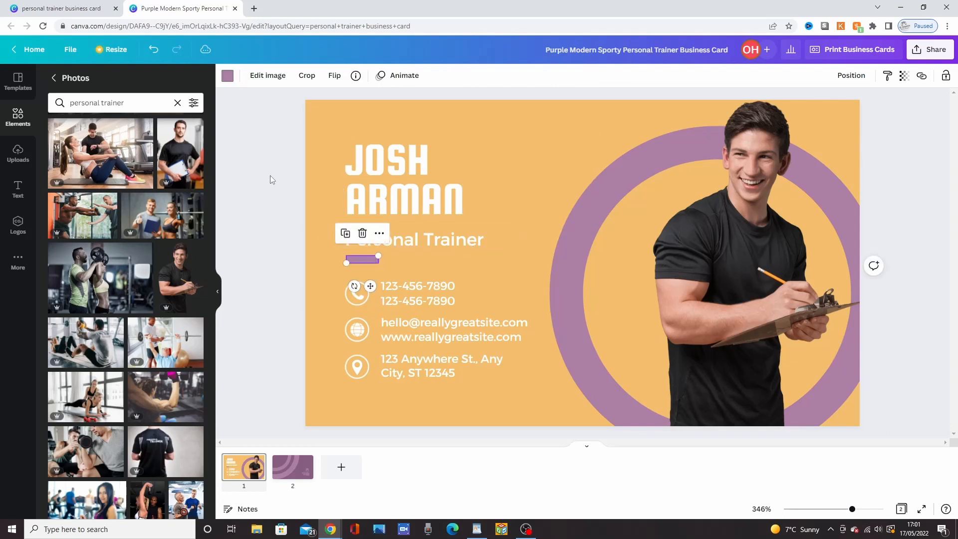
Step: Recolour the short accent bar under the job title and the large ring behind the man in aqua blue #00c2cb
{"action": "left_click", "coordinate": [228, 75]}
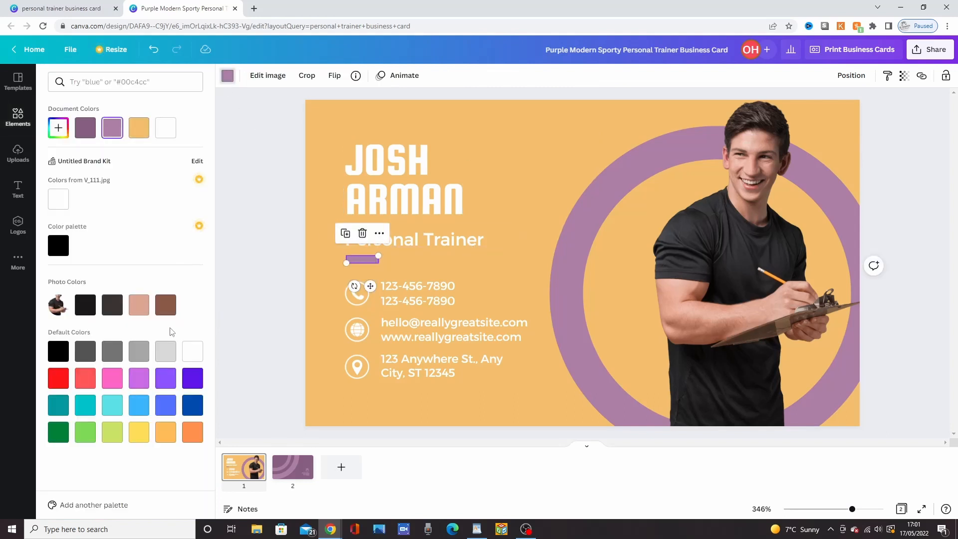
{"action": "left_click", "coordinate": [192, 359]}
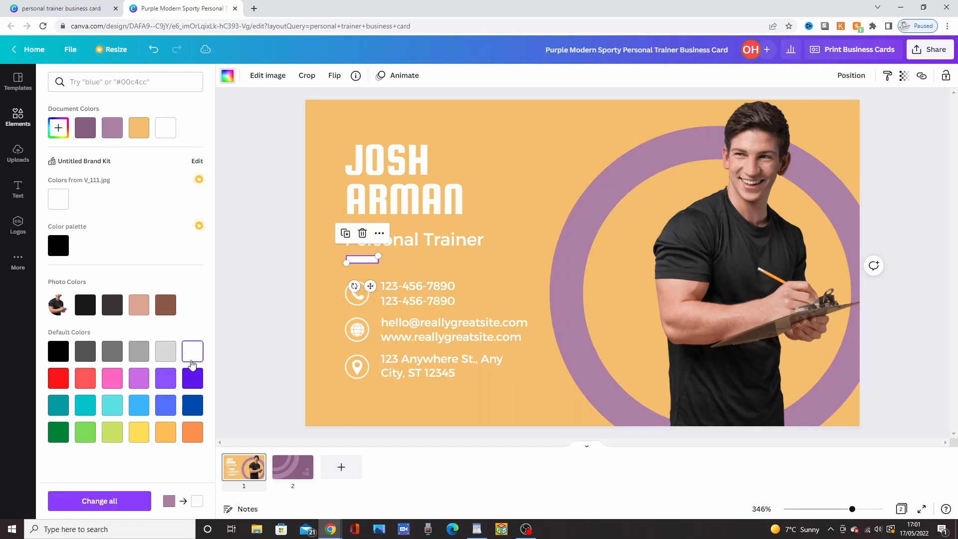
{"action": "left_click", "coordinate": [112, 405]}
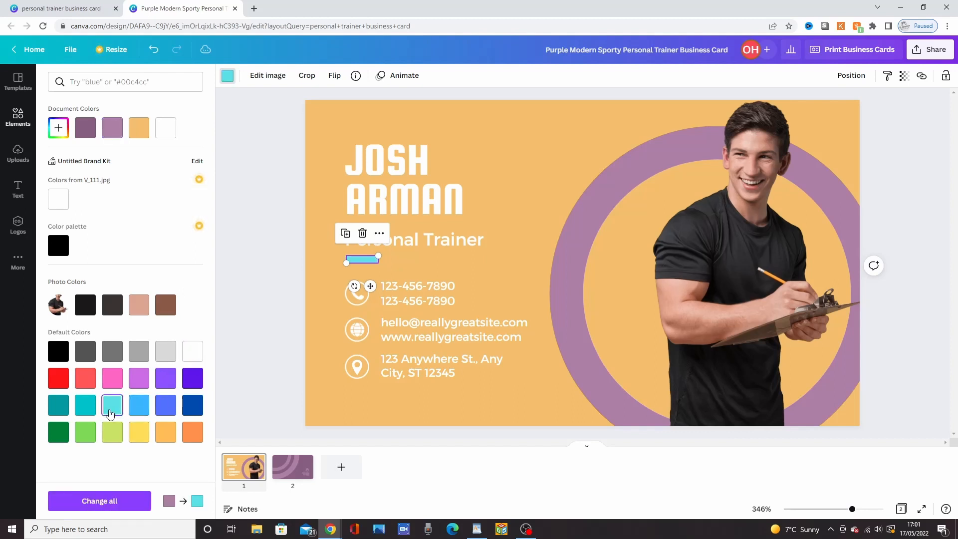
{"action": "left_click", "coordinate": [89, 414]}
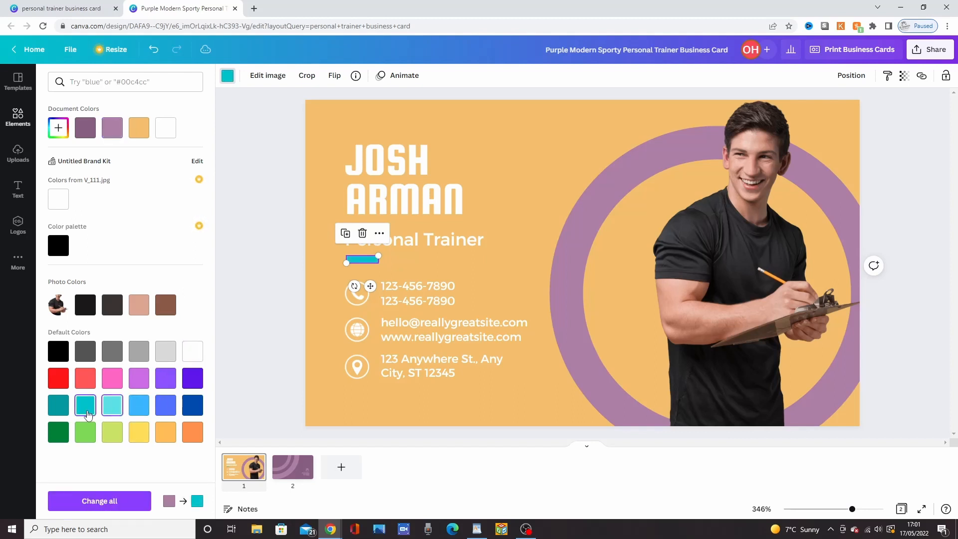
{"action": "left_click", "coordinate": [63, 414]}
{"action": "left_click", "coordinate": [85, 409]}
{"action": "left_click", "coordinate": [563, 237]}
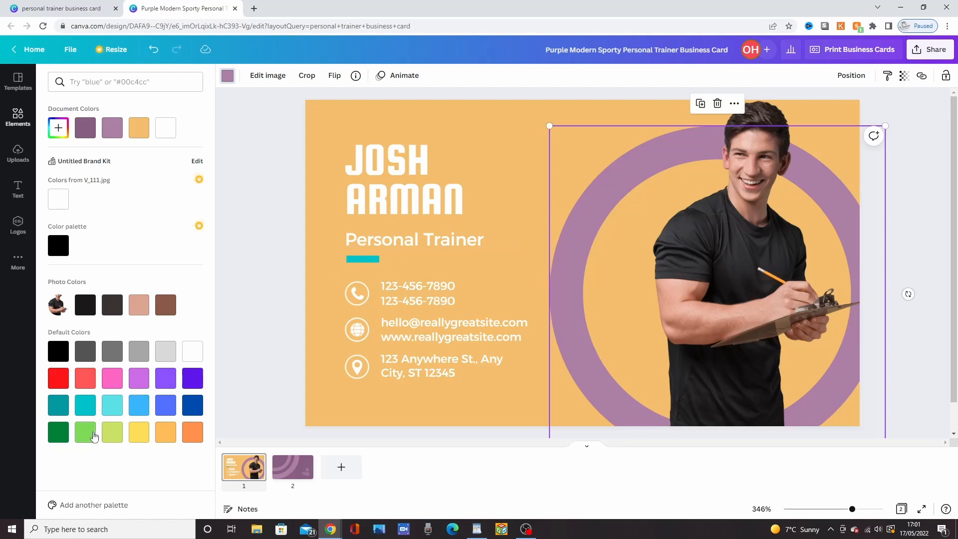
{"action": "left_click", "coordinate": [81, 409]}
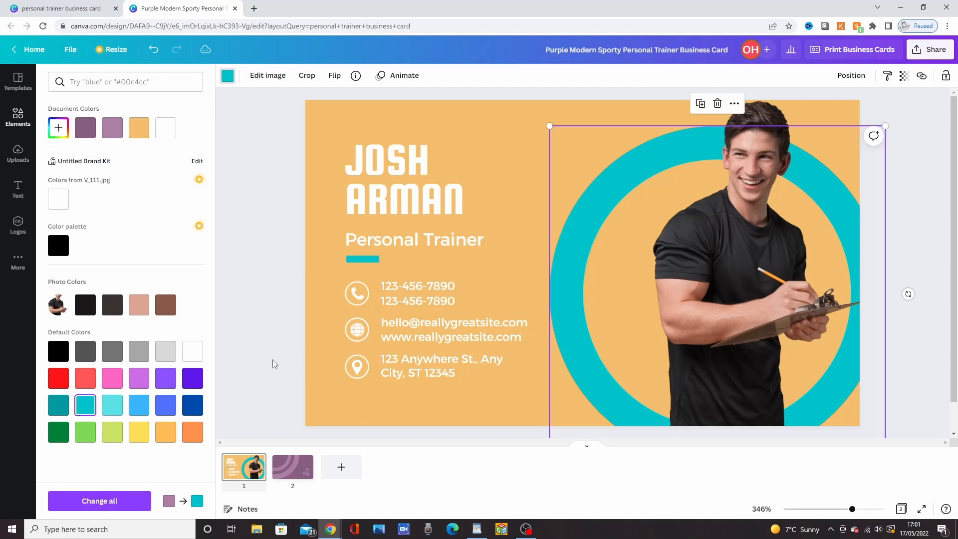
Step: Recolour the phone symbol and the circle around it in the same aqua blue #00c2cb
{"action": "left_click", "coordinate": [359, 296]}
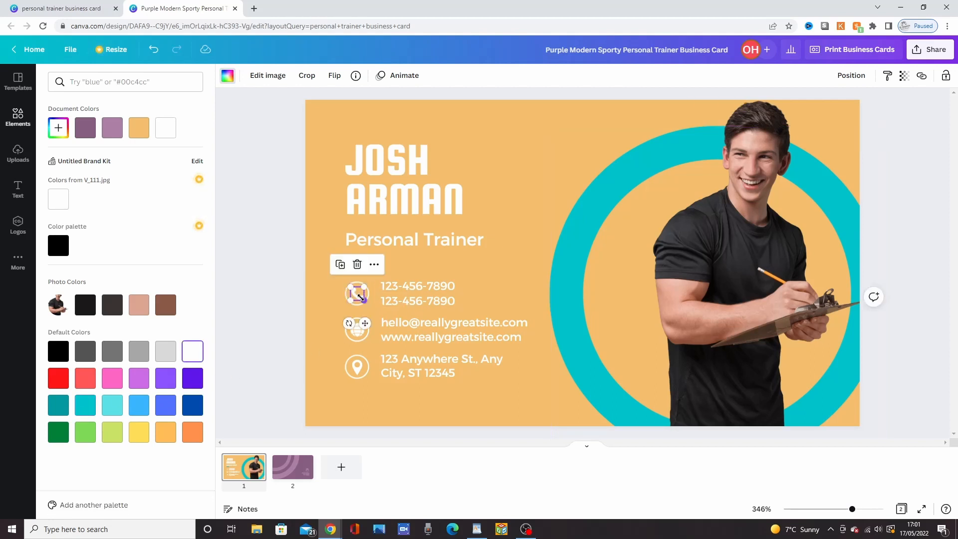
{"action": "left_click", "coordinate": [85, 406]}
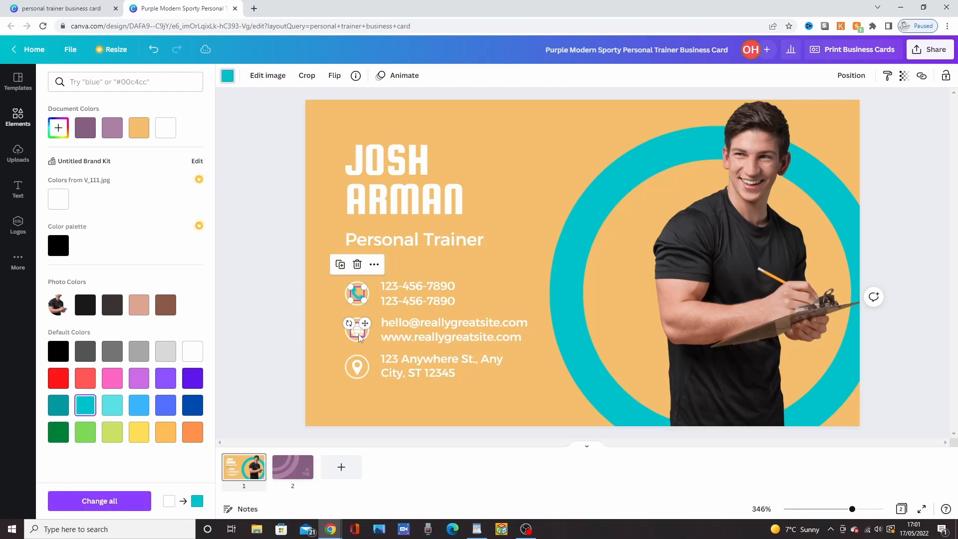
{"action": "left_click_drag", "start_coordinate": [361, 387], "coordinate": [352, 280]}
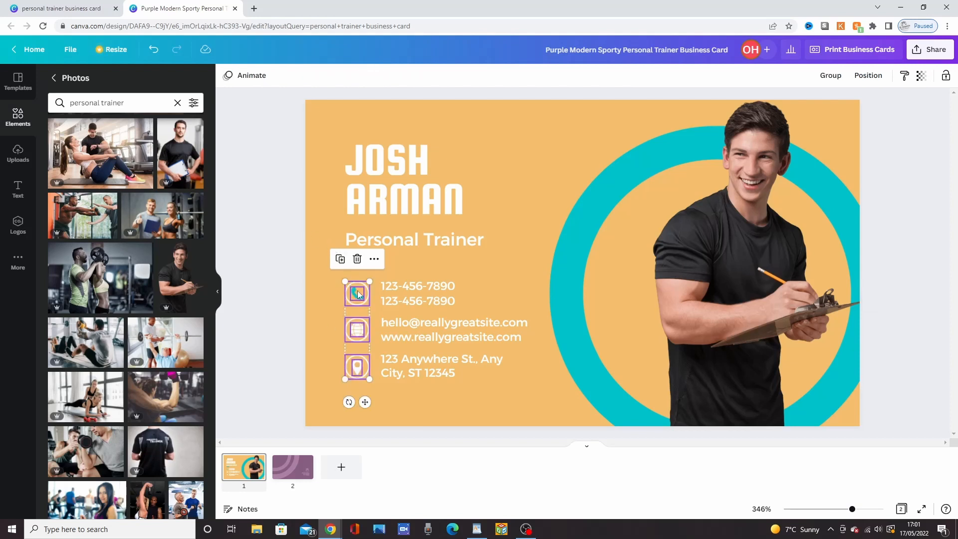
{"action": "left_click", "coordinate": [328, 310]}
{"action": "left_click", "coordinate": [348, 303]}
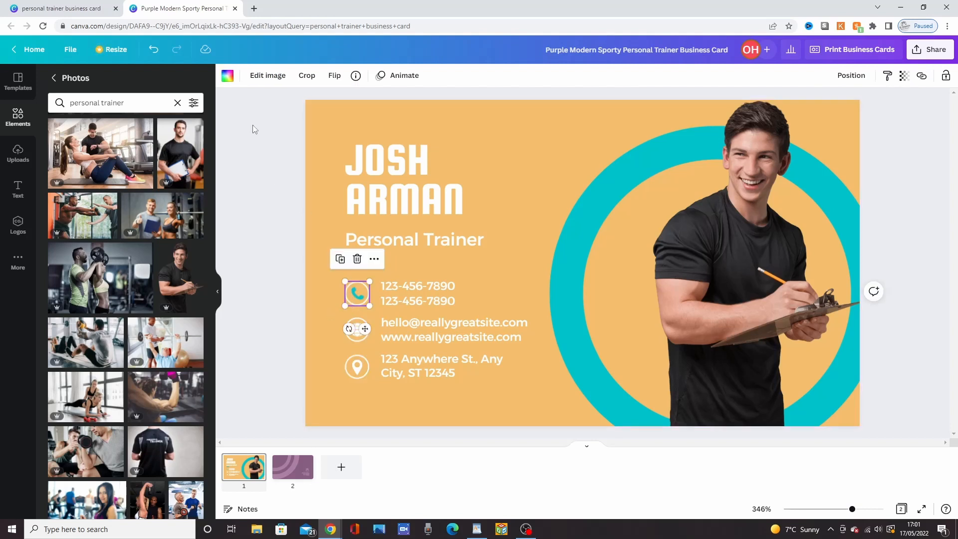
{"action": "left_click", "coordinate": [227, 75]}
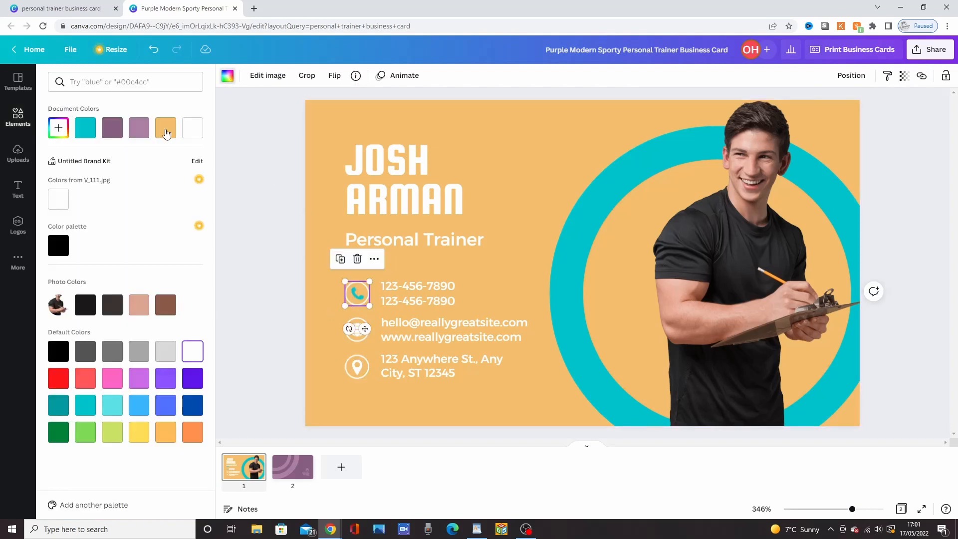
{"action": "left_click", "coordinate": [85, 128]}
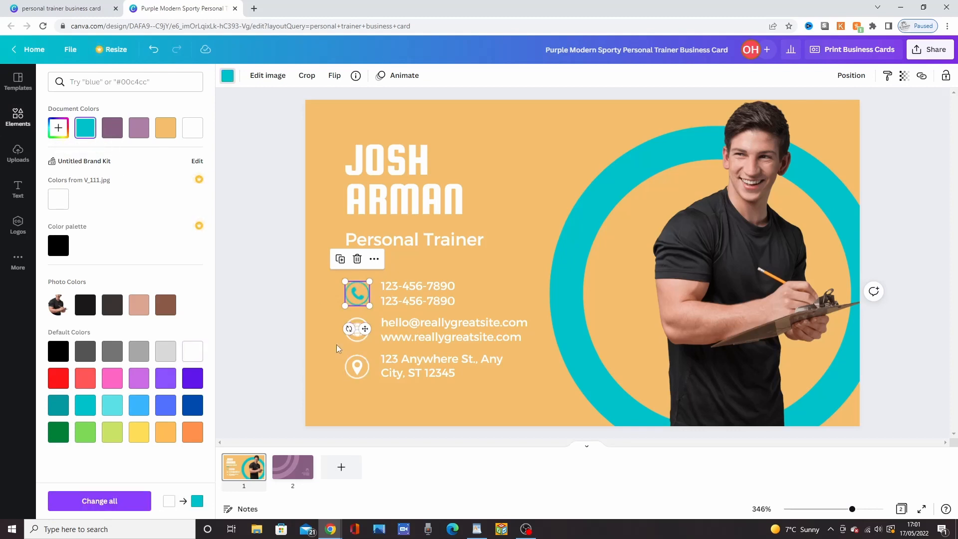
{"action": "left_click", "coordinate": [336, 345]}
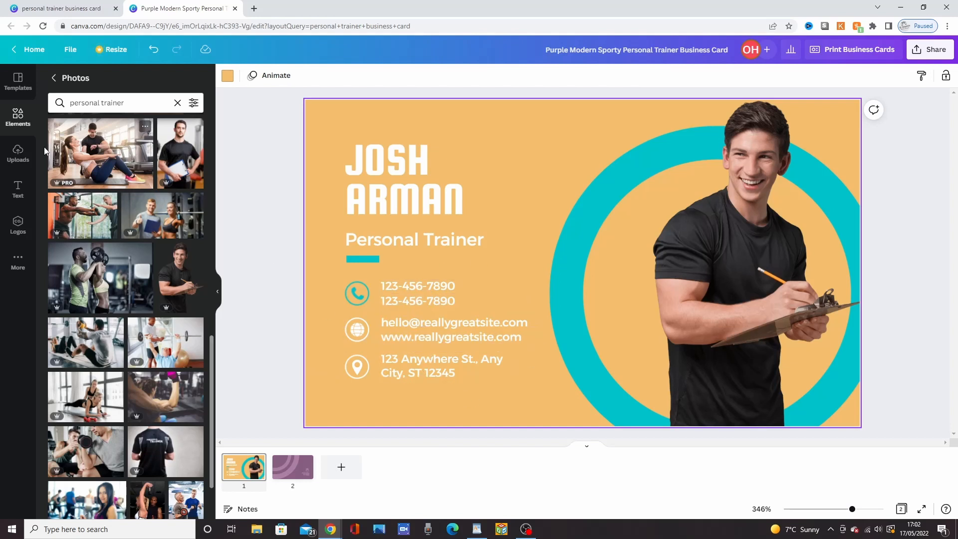
Step: Add the recently used Instagram logo graphic to the card and shrink it to the size of the contact icons
{"action": "left_click", "coordinate": [53, 78]}
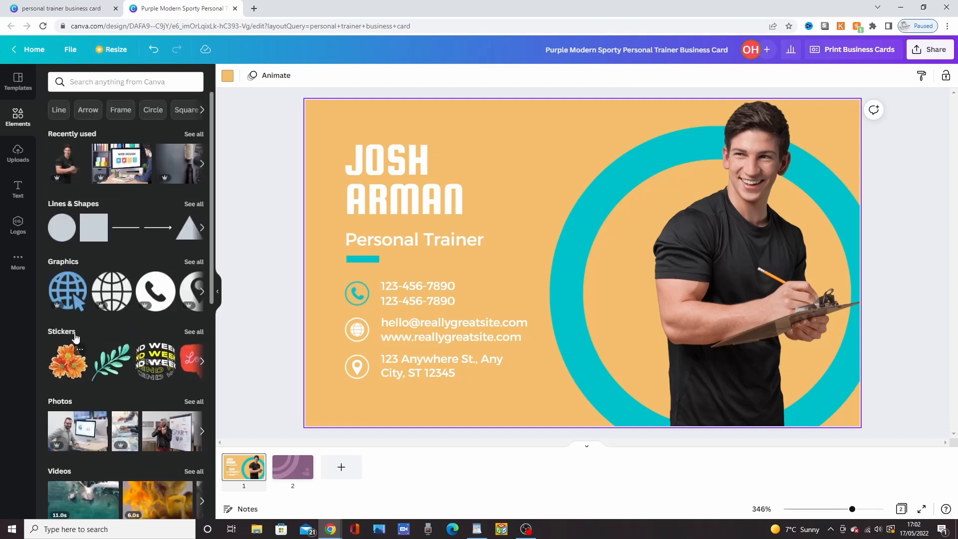
{"action": "left_click", "coordinate": [198, 263]}
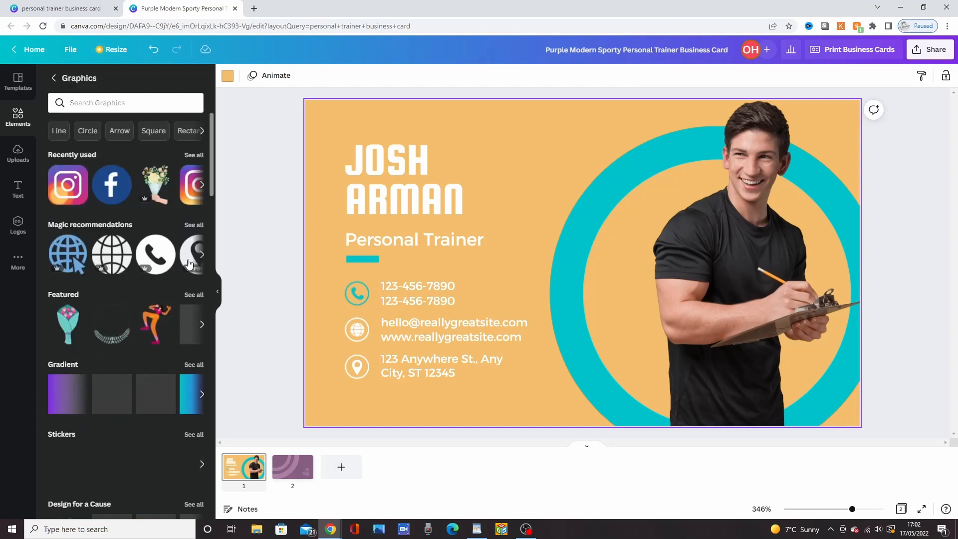
{"action": "left_click", "coordinate": [69, 187]}
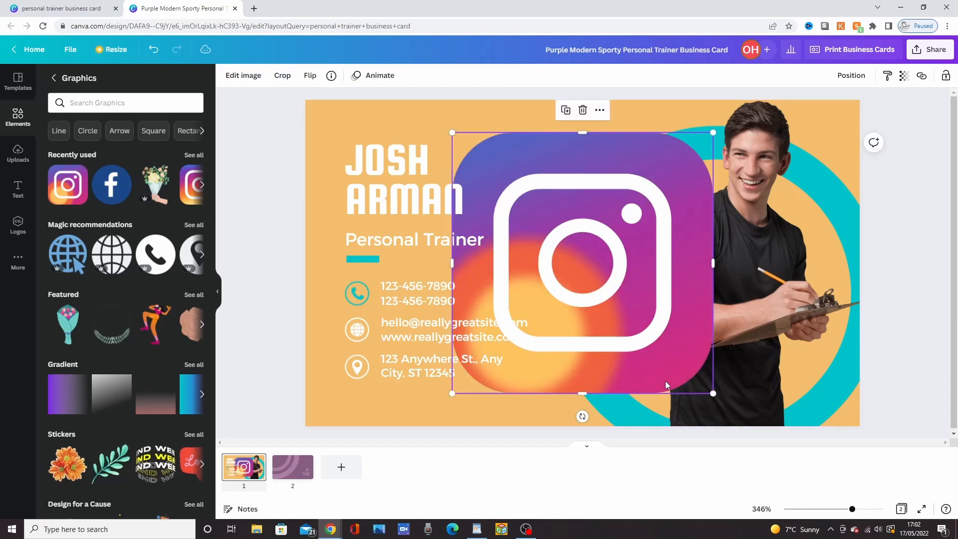
{"action": "left_click_drag", "start_coordinate": [713, 392], "coordinate": [427, 218]}
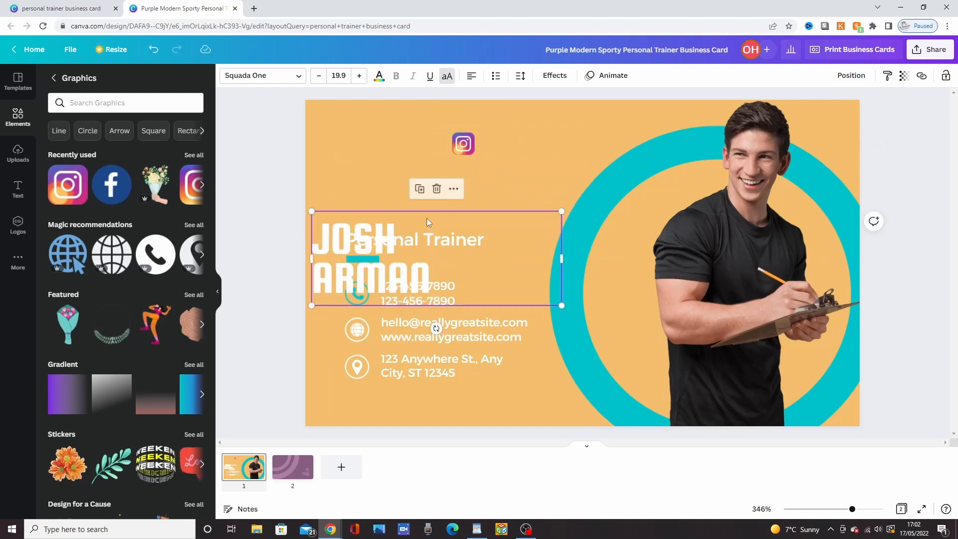
{"action": "key", "text": "ctrl+z"}
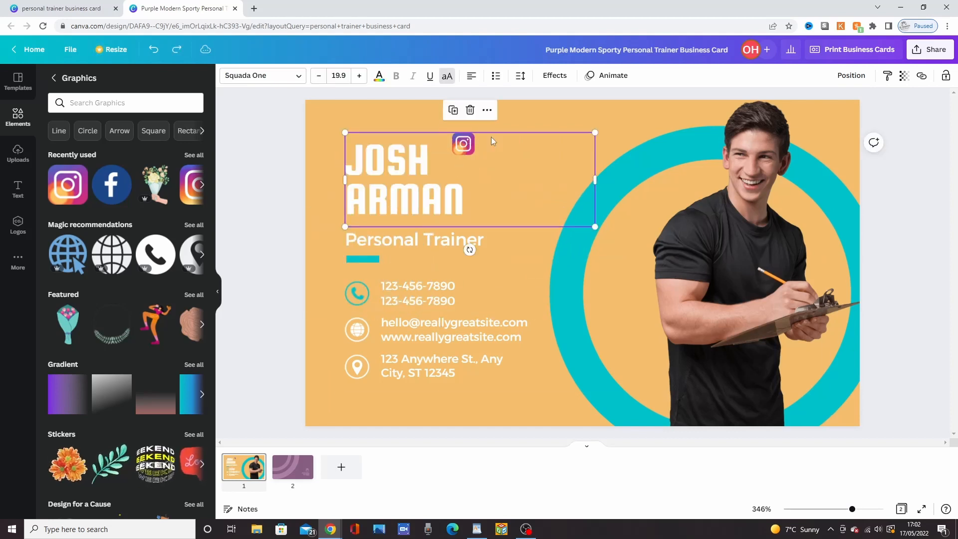
Step: Send the name heading backward in the layer order, behind the Instagram logo
{"action": "left_click", "coordinate": [853, 79]}
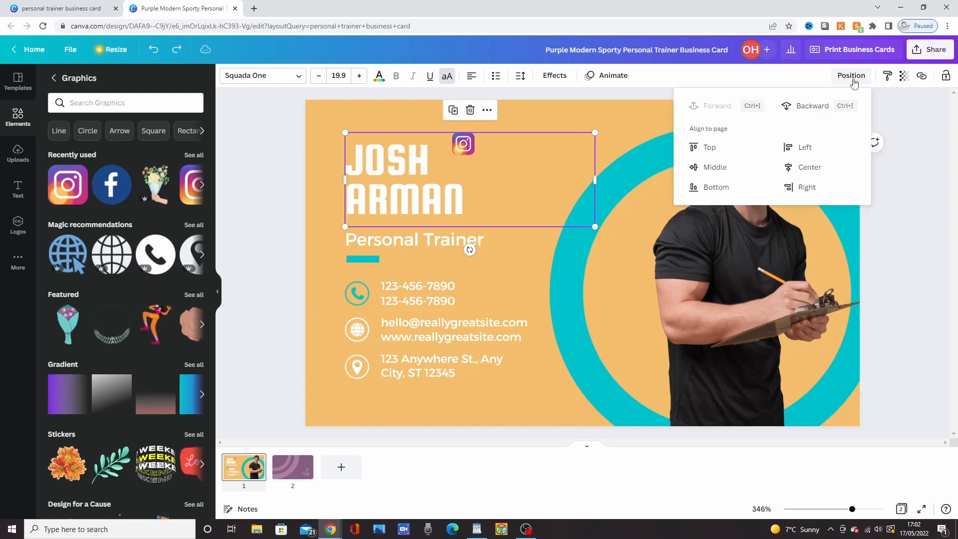
{"action": "left_click", "coordinate": [812, 111]}
{"action": "left_click", "coordinate": [811, 109]}
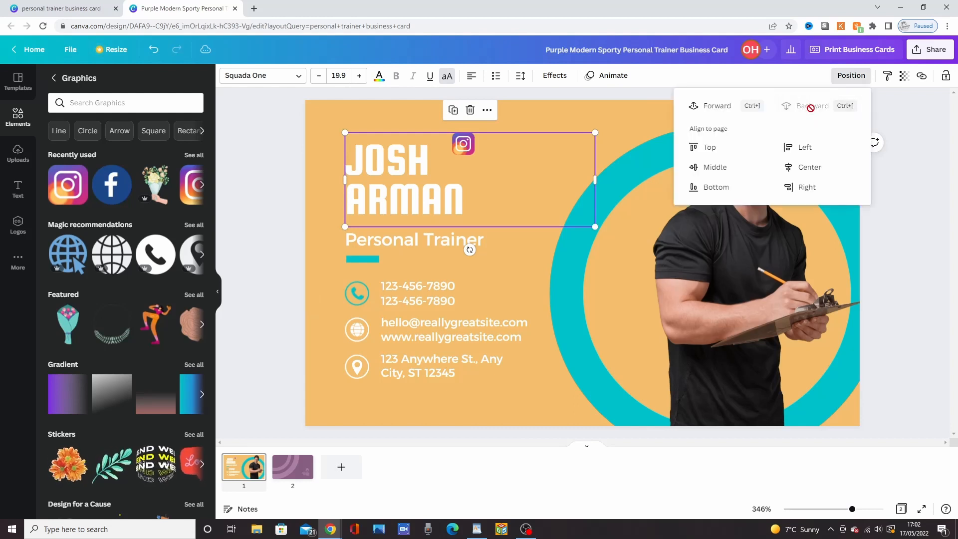
Step: Delete the globe icon beside the e-mail and website lines and put the Instagram logo in its place
{"action": "left_click", "coordinate": [463, 148]}
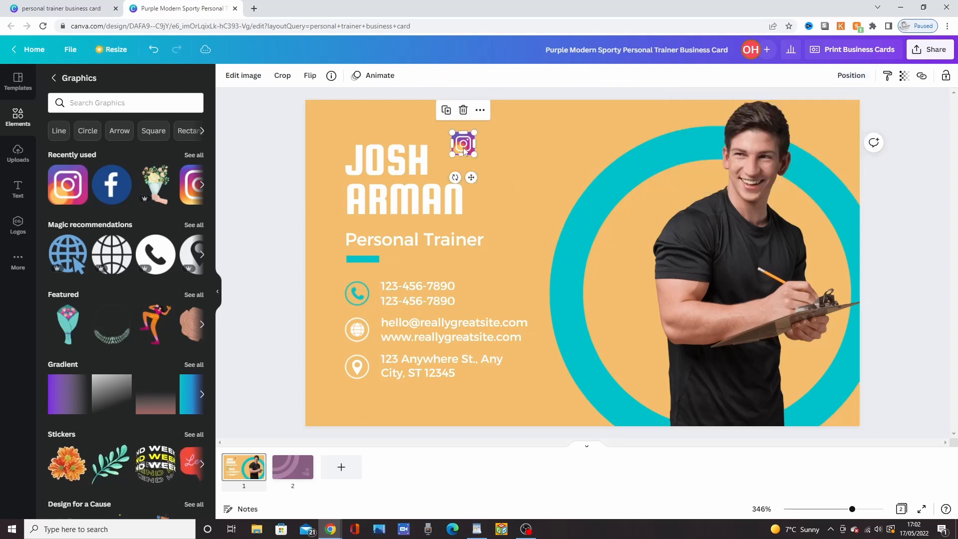
{"action": "left_click_drag", "start_coordinate": [464, 150], "coordinate": [330, 325]}
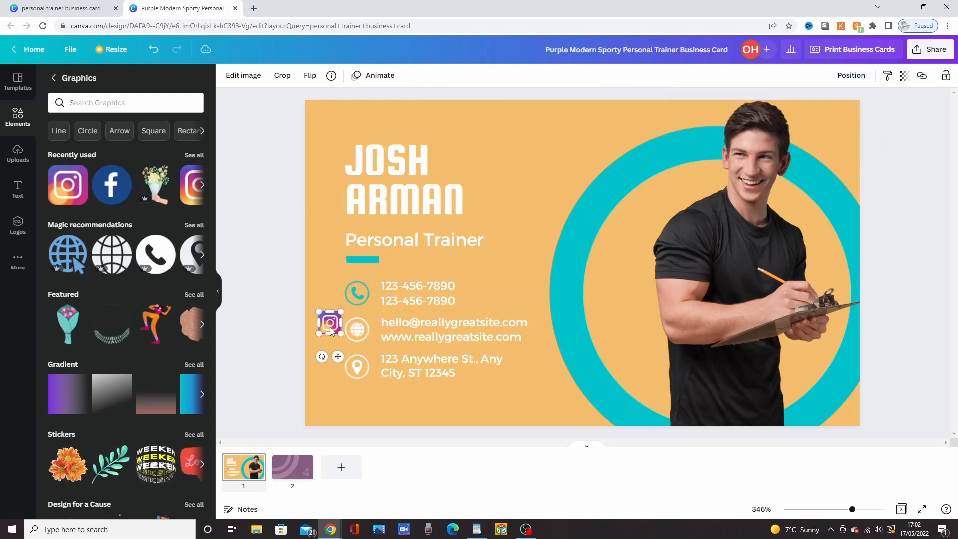
{"action": "left_click", "coordinate": [357, 330]}
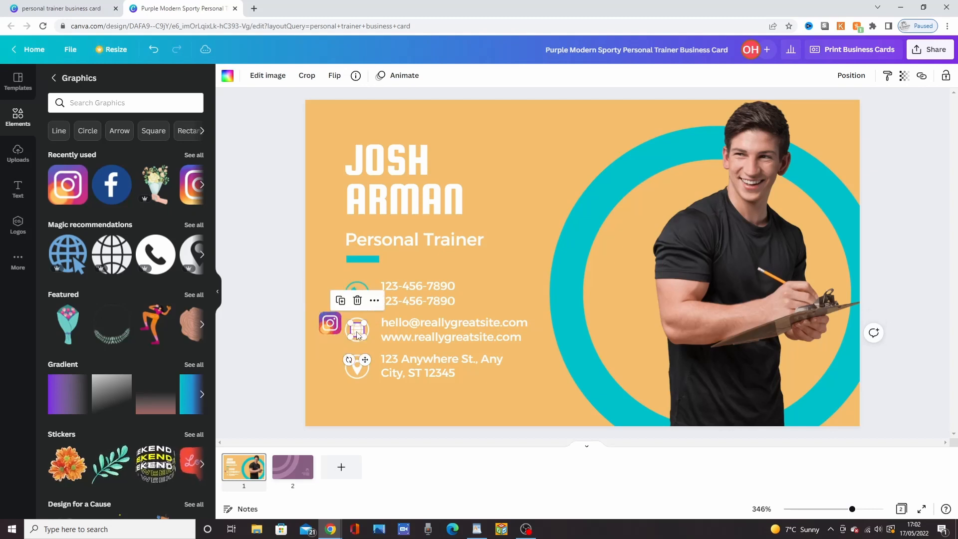
{"action": "key", "text": "Delete"}
{"action": "left_click_drag", "start_coordinate": [330, 324], "coordinate": [357, 331]}
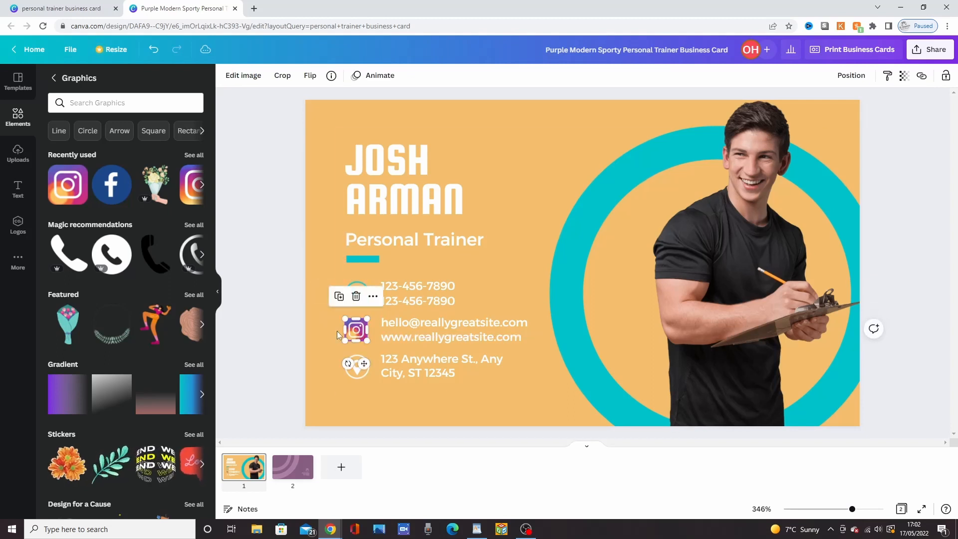
Step: Replace the e-mail line beside the Instagram logo with the text "Instagram.com/"
{"action": "left_click", "coordinate": [375, 327]}
{"action": "triple_click", "coordinate": [396, 322]}
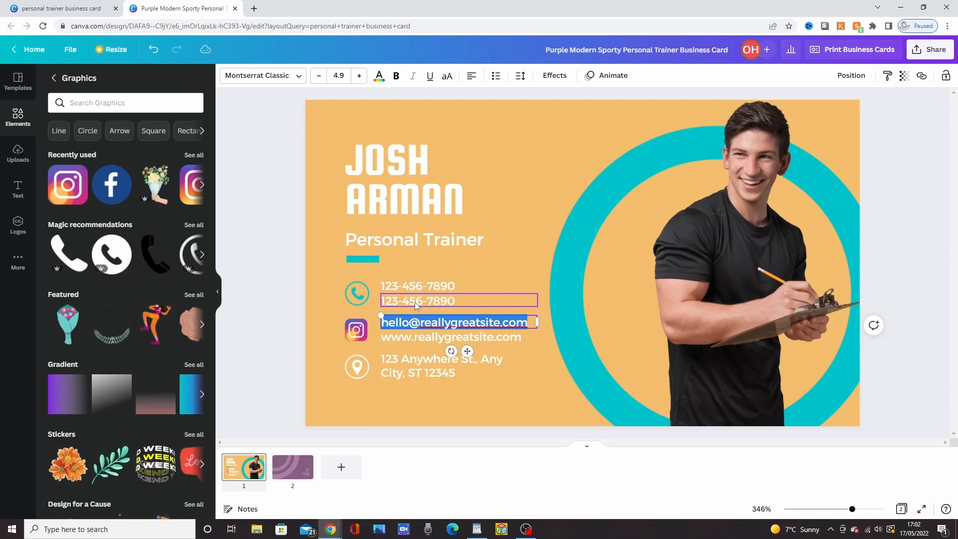
{"action": "key", "text": "BackSpace"}
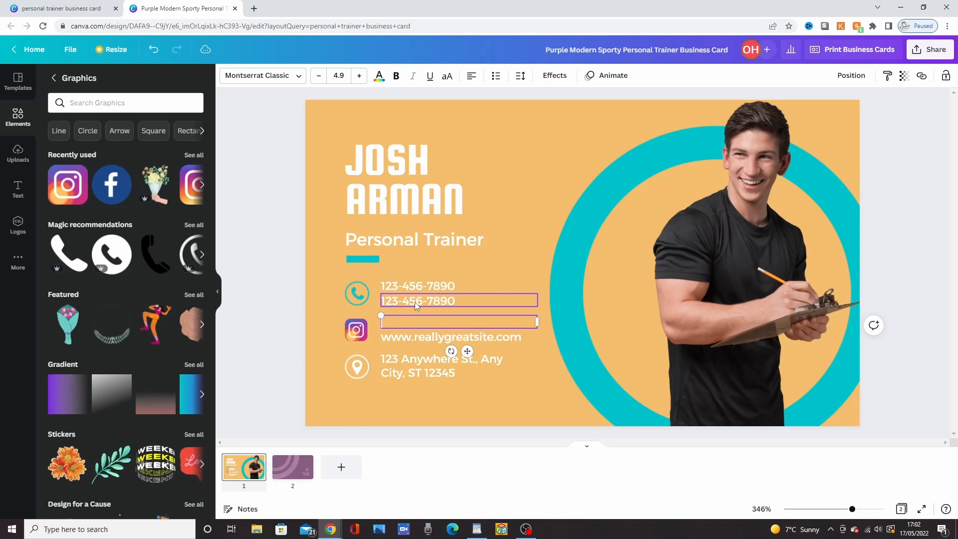
{"action": "type", "text": "Instagram"}
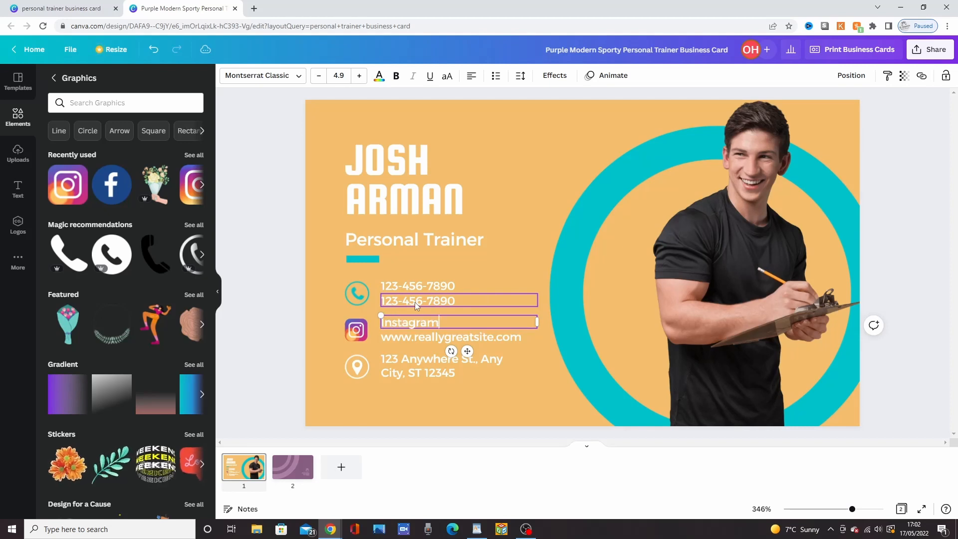
{"action": "type", "text": ".com/"}
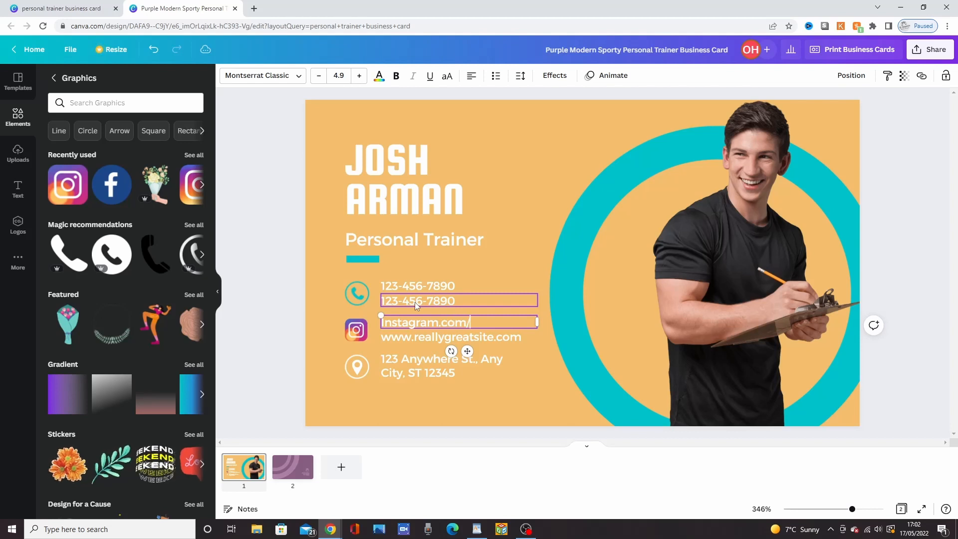
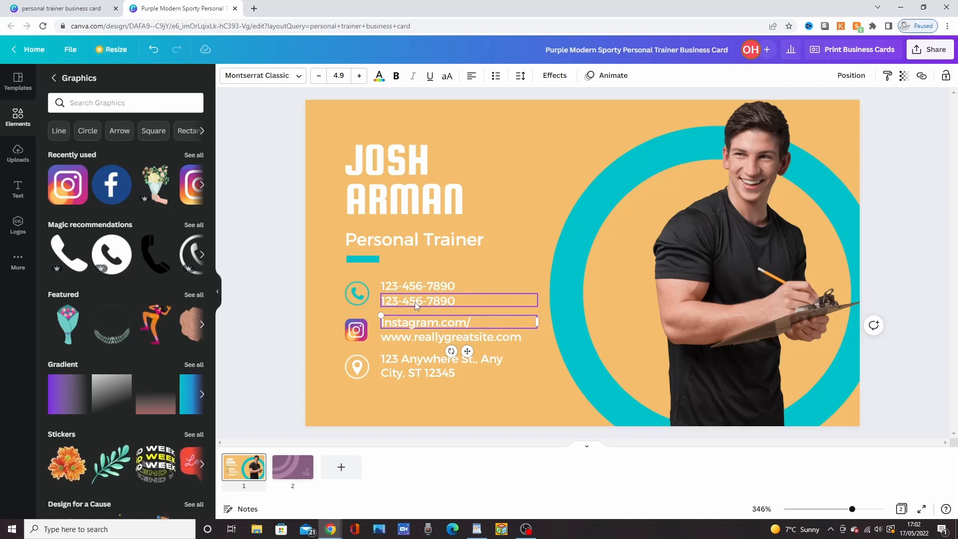
Step: Remove the trailing slash from the Instagram line and delete the website line beneath it
{"action": "key", "text": "BackSpace"}
{"action": "left_click", "coordinate": [418, 337]}
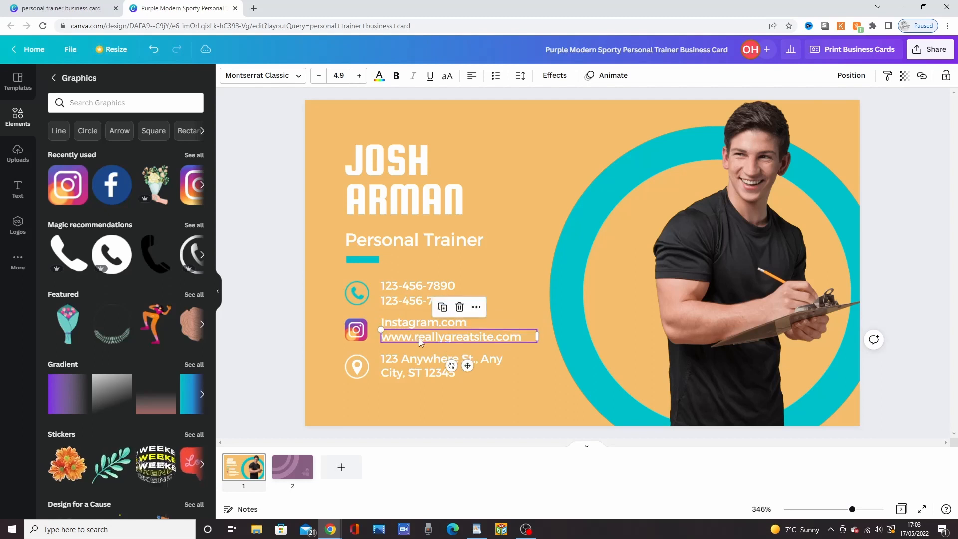
{"action": "key", "text": "Delete"}
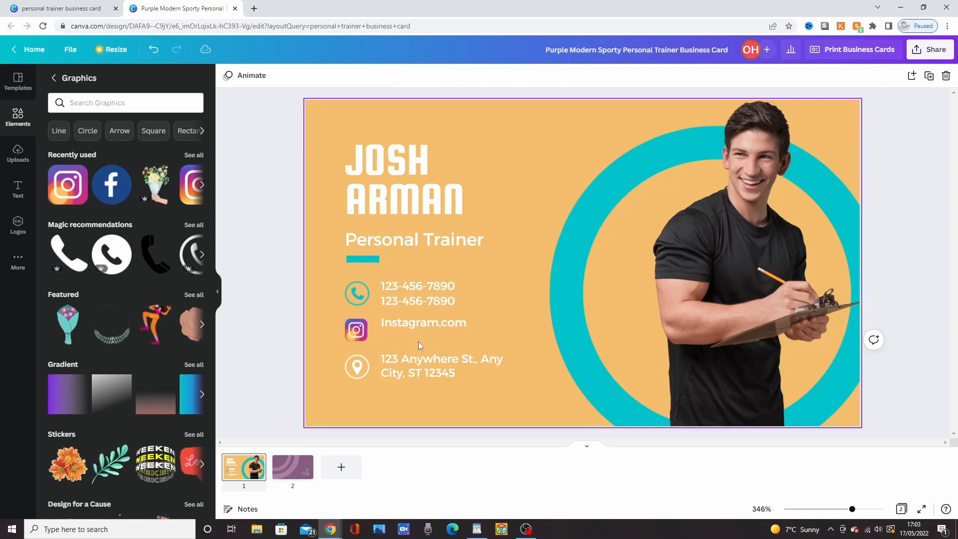
Step: Add the recently used Facebook logo, shrink it to contact-icon size and put it in place of the location icon beside the address
{"action": "left_click", "coordinate": [123, 201]}
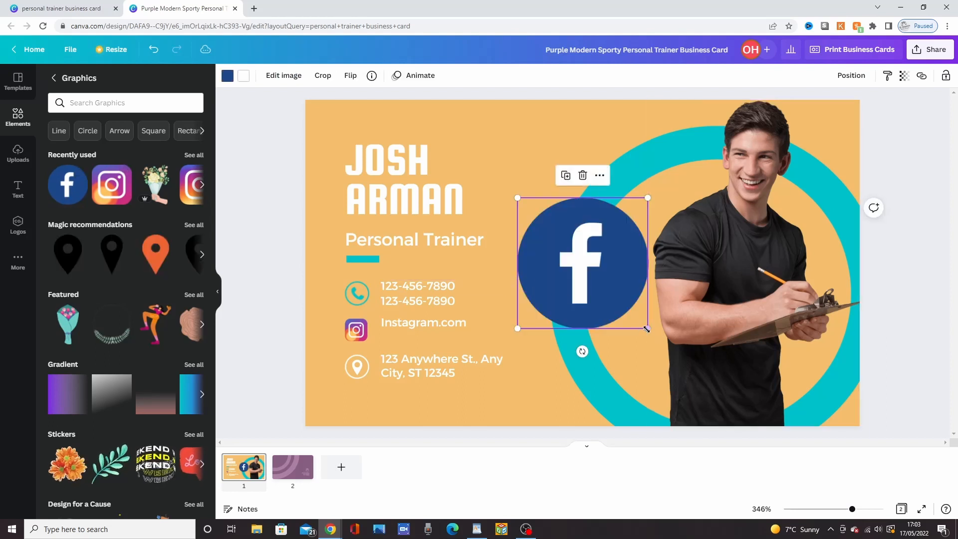
{"action": "left_click_drag", "start_coordinate": [647, 328], "coordinate": [330, 355]}
{"action": "left_click", "coordinate": [357, 368]}
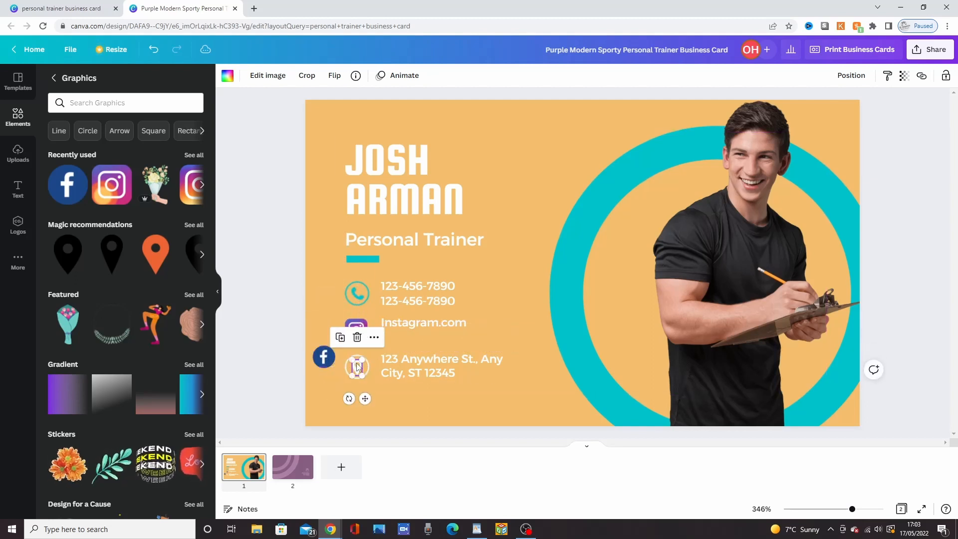
{"action": "key", "text": "Delete"}
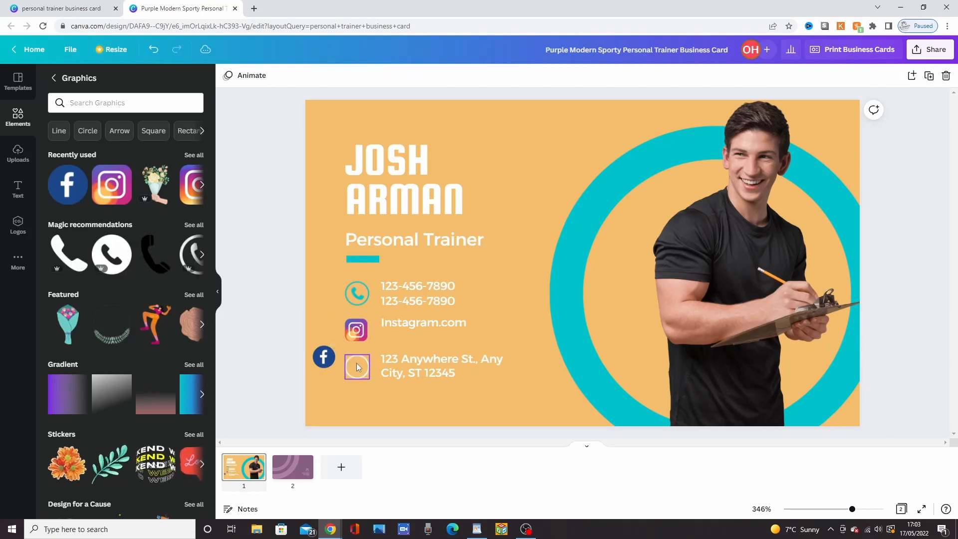
{"action": "left_click_drag", "start_coordinate": [332, 365], "coordinate": [361, 372]}
Step: Replace the address text beside the Facebook logo with "Facebook"
{"action": "left_click", "coordinate": [432, 363]}
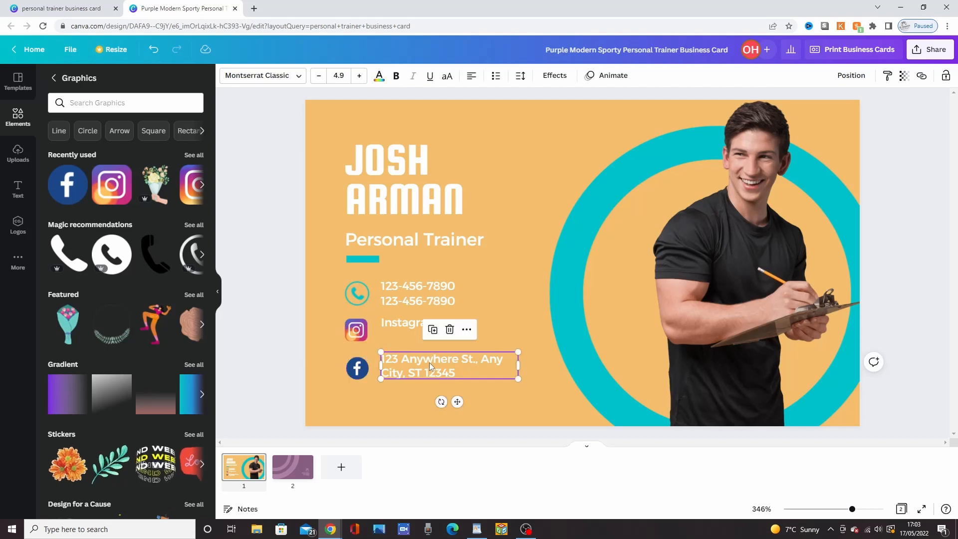
{"action": "left_click", "coordinate": [430, 363]}
{"action": "type", "text": "face"}
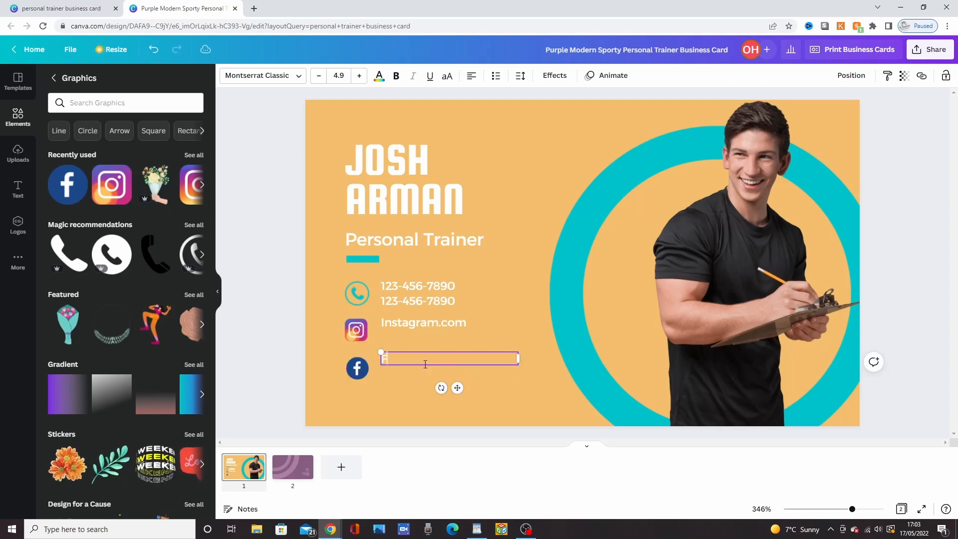
{"action": "type", "text": "acebook"}
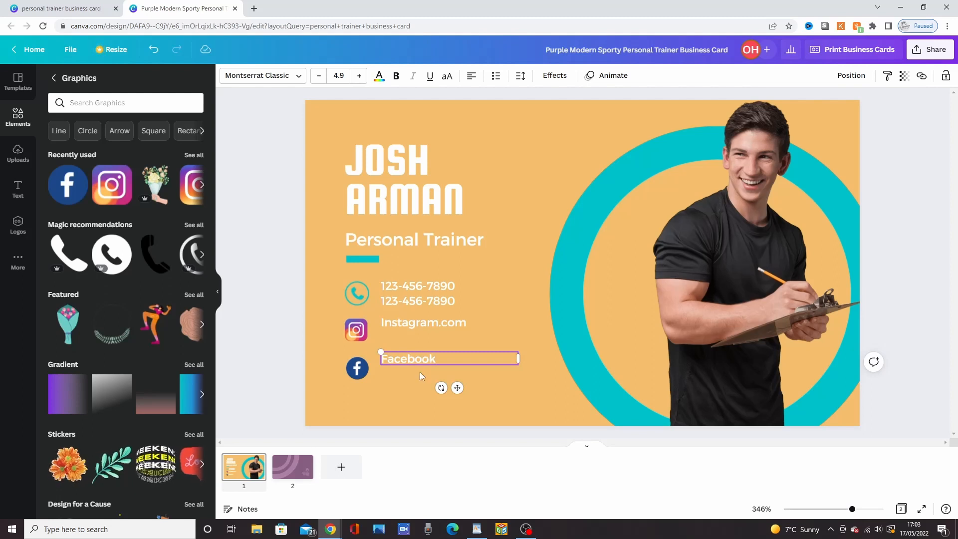
{"action": "left_click", "coordinate": [417, 384]}
Step: Move the Facebook and Instagram.com text lines down so each is vertically centred on its logo
{"action": "left_click_drag", "start_coordinate": [412, 361], "coordinate": [410, 372]}
{"action": "left_click_drag", "start_coordinate": [418, 324], "coordinate": [415, 332]}
{"action": "left_click", "coordinate": [489, 378]}
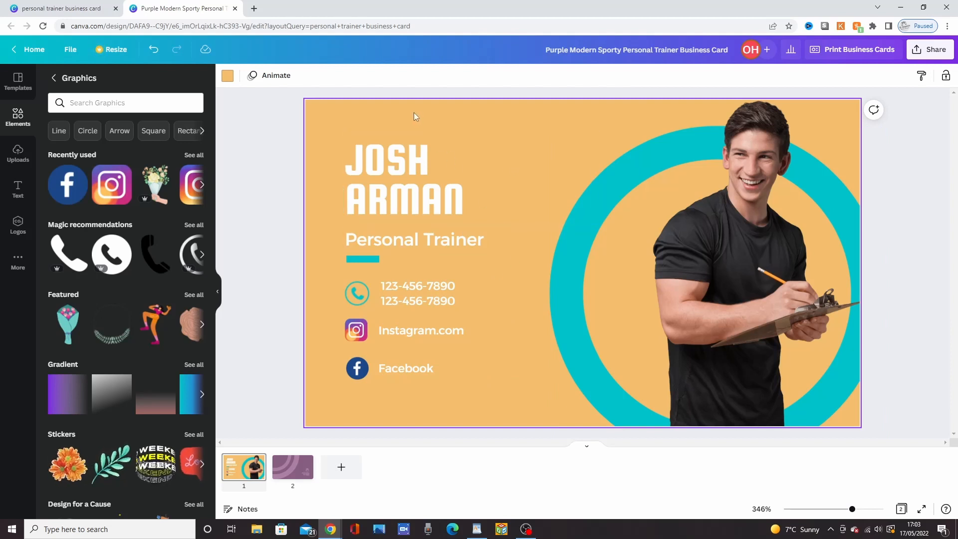
Step: Try Montserrat Extra-Light on the name heading, and set its font to Trocchi
{"action": "left_click", "coordinate": [409, 157]}
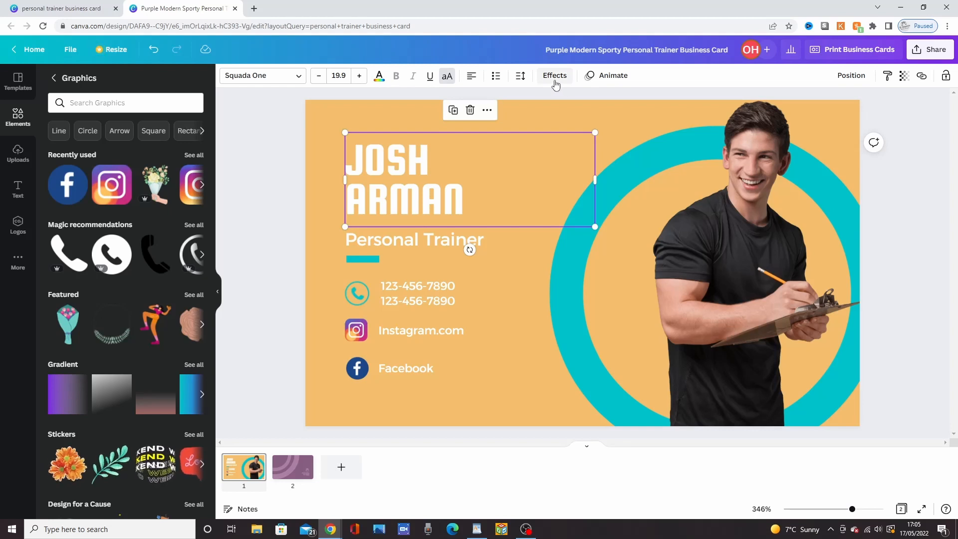
{"action": "left_click", "coordinate": [258, 81]}
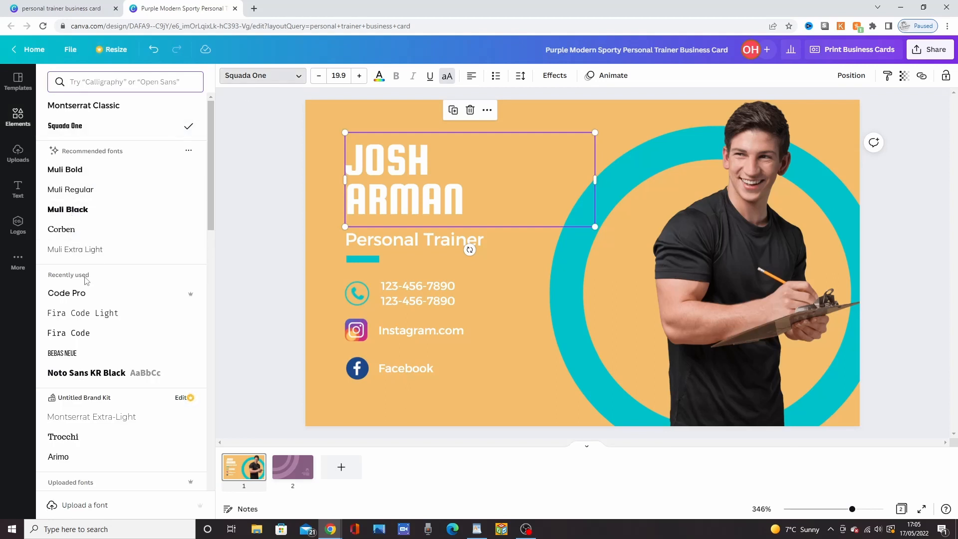
{"action": "scroll", "coordinate": [87, 307], "scroll_direction": "down", "scroll_amount": 5}
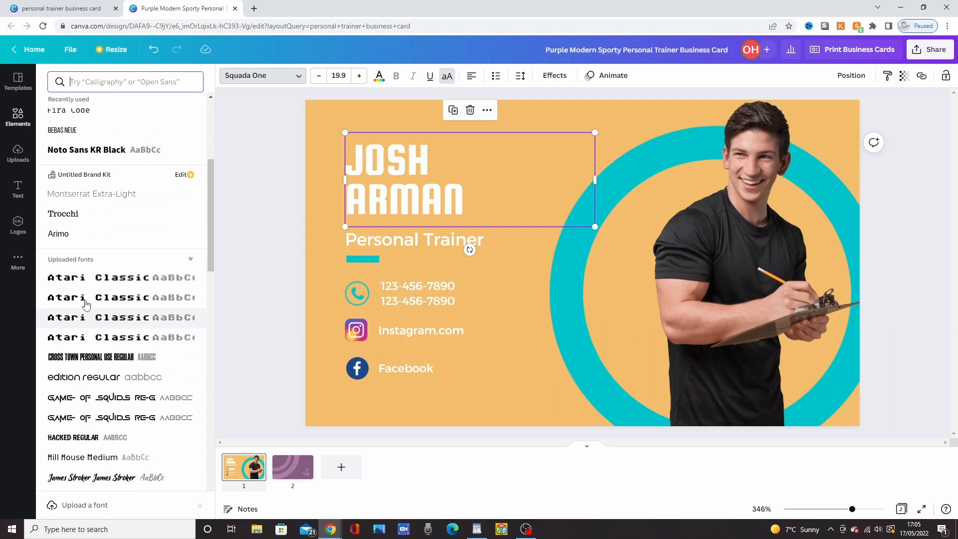
{"action": "scroll", "coordinate": [88, 228], "scroll_direction": "up", "scroll_amount": 2}
{"action": "left_click", "coordinate": [87, 224]}
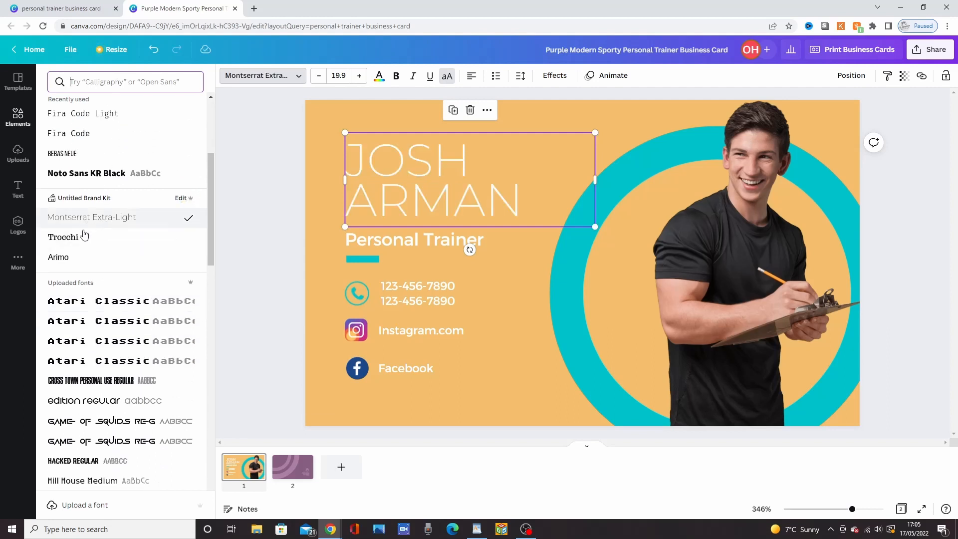
{"action": "left_click", "coordinate": [78, 238]}
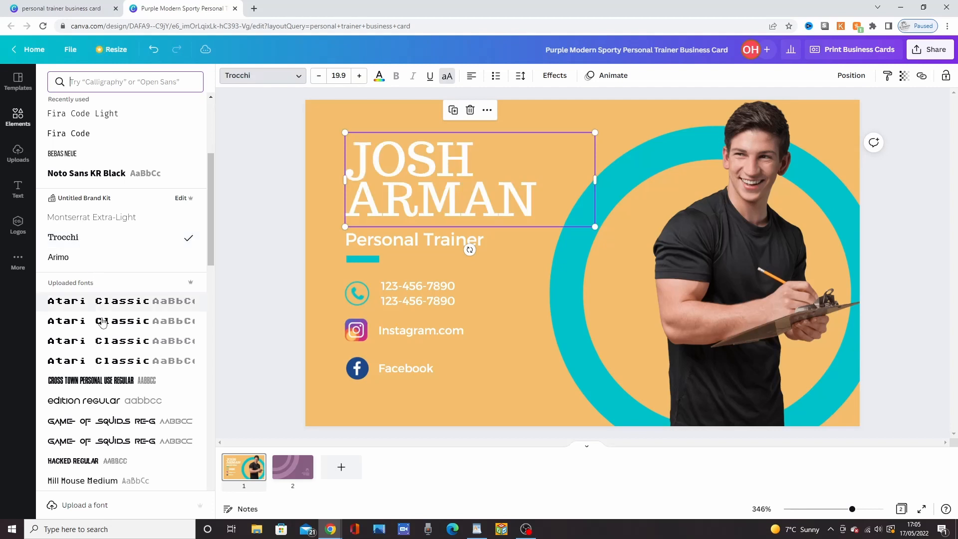
{"action": "scroll", "coordinate": [100, 319], "scroll_direction": "down", "scroll_amount": 6}
{"action": "scroll", "coordinate": [102, 327], "scroll_direction": "down", "scroll_amount": 12}
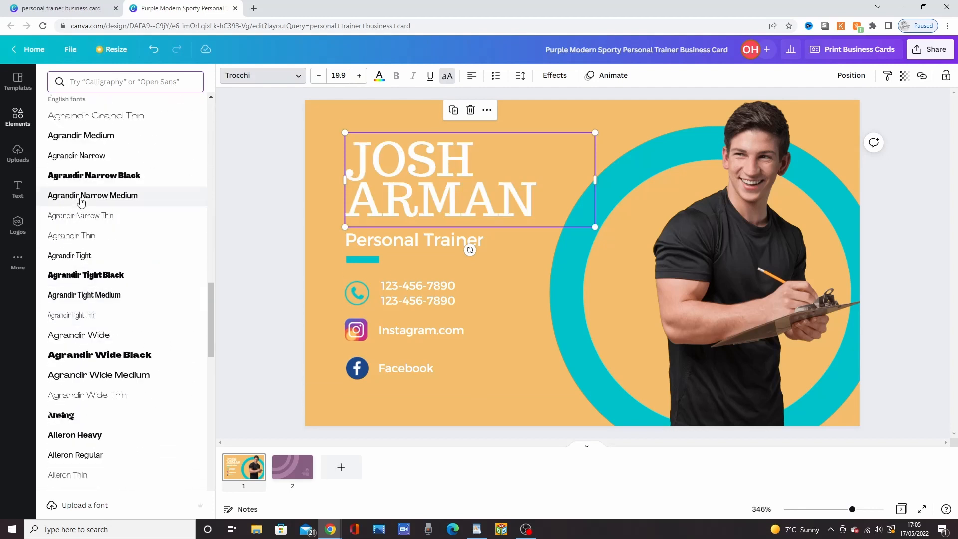
{"action": "scroll", "coordinate": [99, 297], "scroll_direction": "down", "scroll_amount": 2}
{"action": "scroll", "coordinate": [98, 280], "scroll_direction": "down", "scroll_amount": 2}
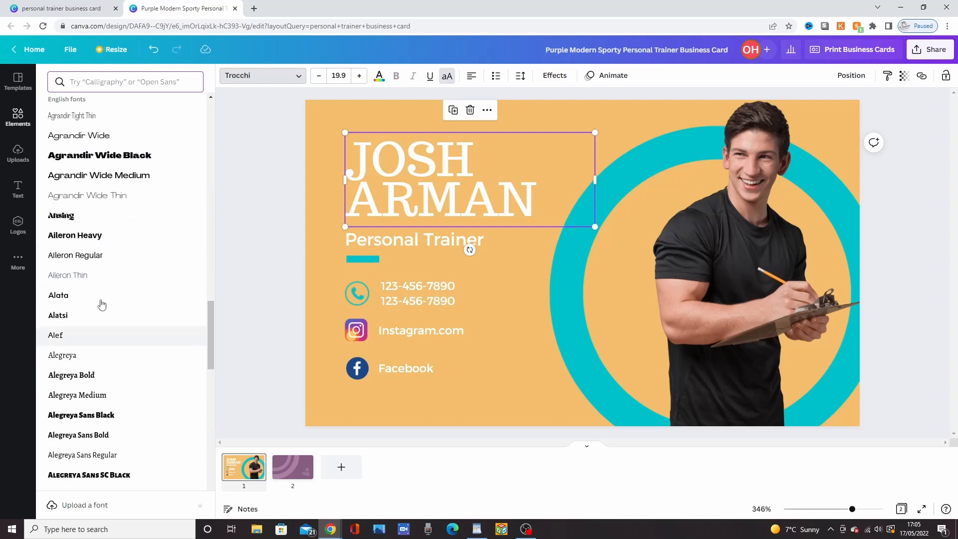
{"action": "scroll", "coordinate": [108, 349], "scroll_direction": "down", "scroll_amount": 5}
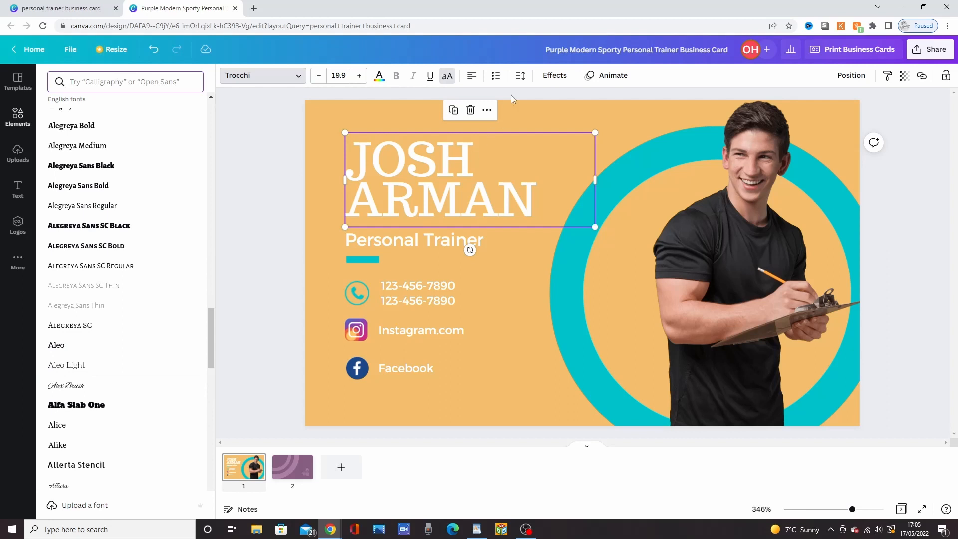
Step: Try the Lift, Shadow and Hollow text effects on the name heading, and reset its style to None
{"action": "left_click", "coordinate": [553, 77]}
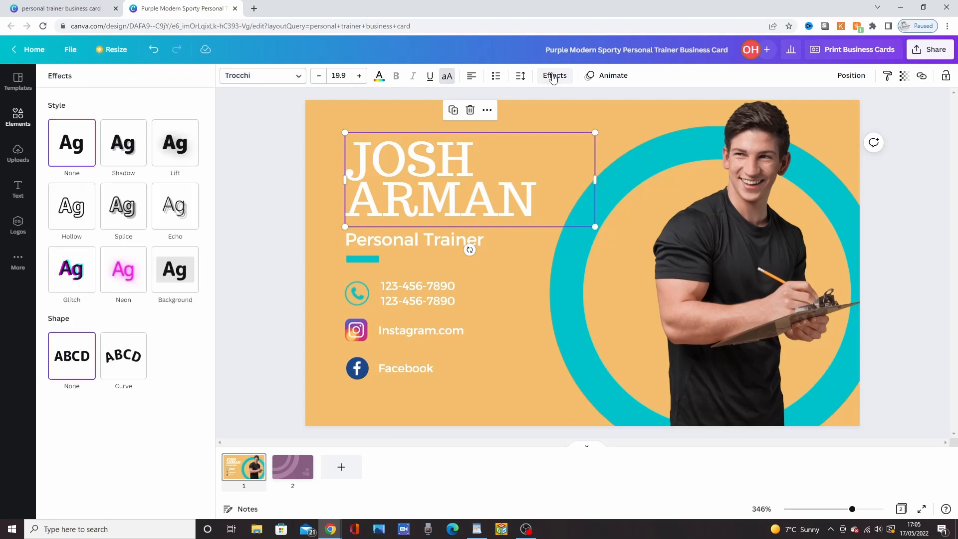
{"action": "left_click", "coordinate": [182, 163]}
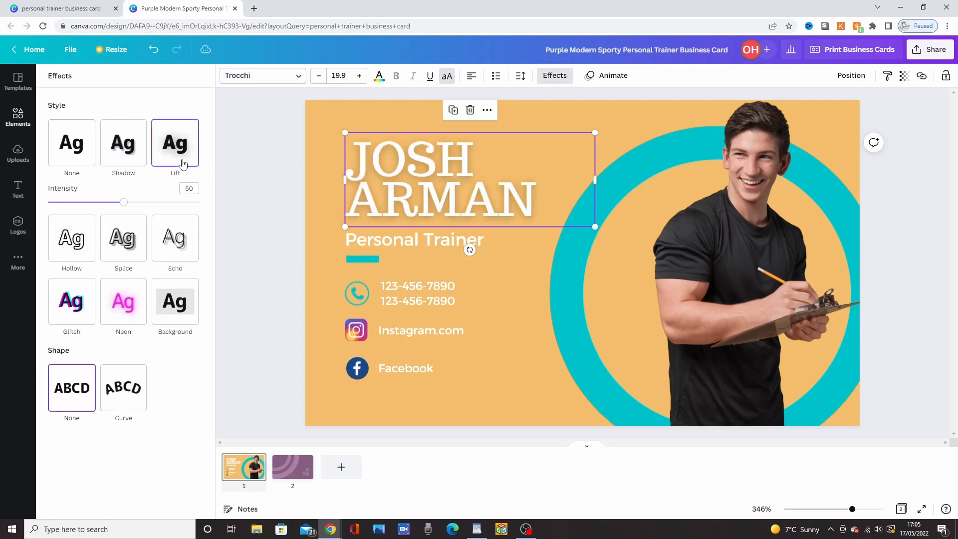
{"action": "left_click", "coordinate": [133, 154]}
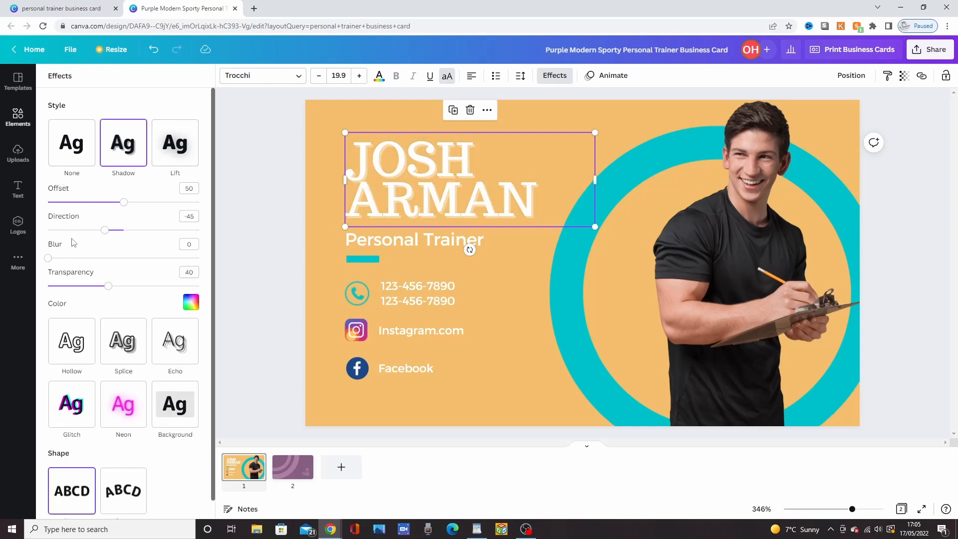
{"action": "left_click", "coordinate": [70, 158]}
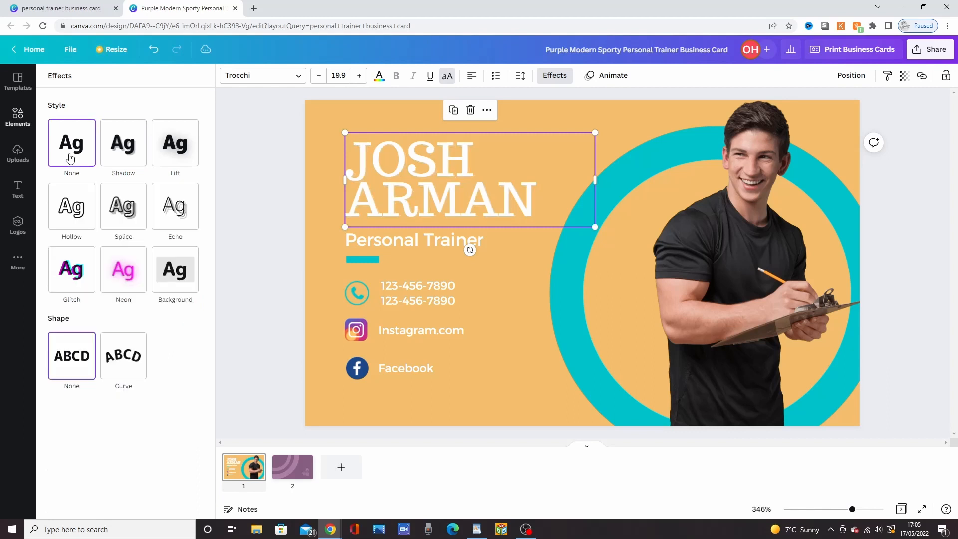
{"action": "left_click", "coordinate": [69, 224]}
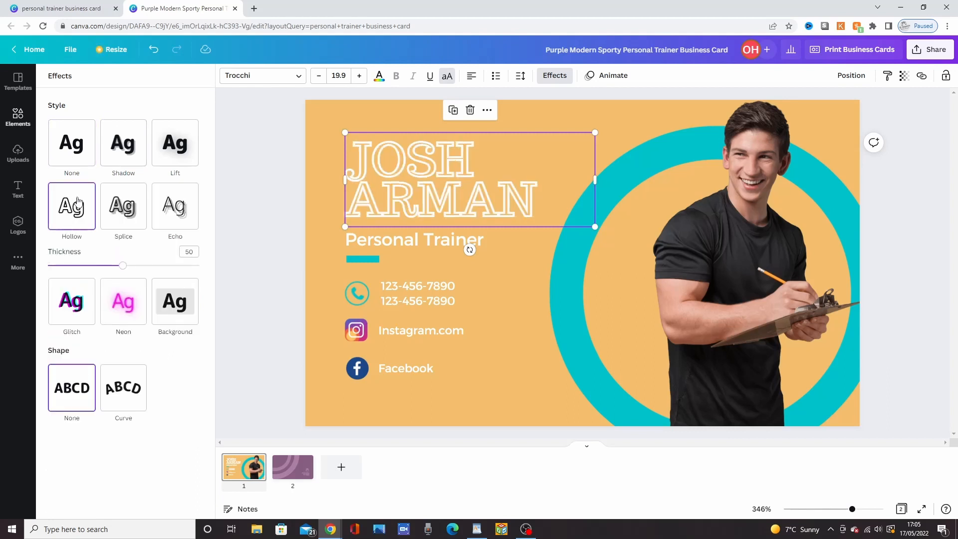
{"action": "left_click", "coordinate": [83, 157]}
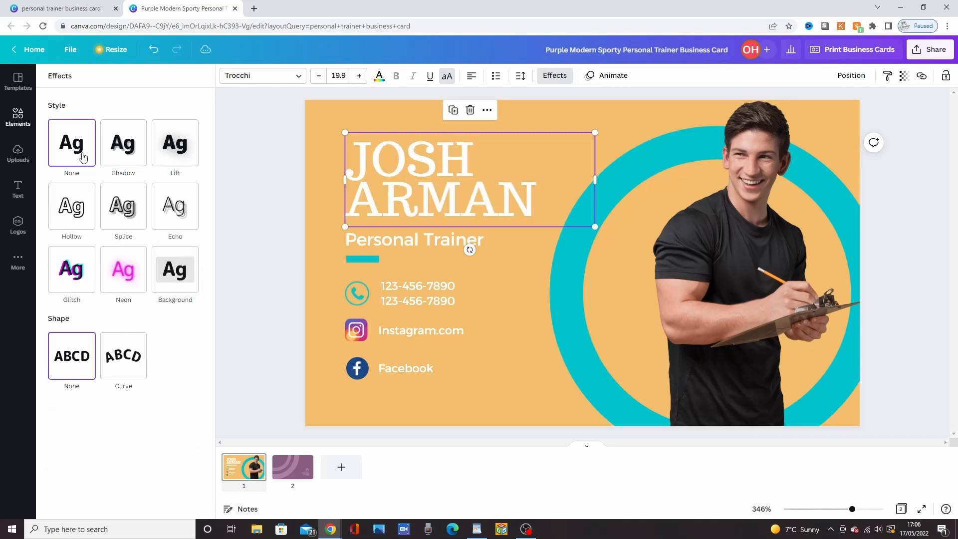
Step: Try the Curve shape on the name heading, reset it to None and realign the heading with the Personal Trainer line
{"action": "left_click", "coordinate": [129, 367]}
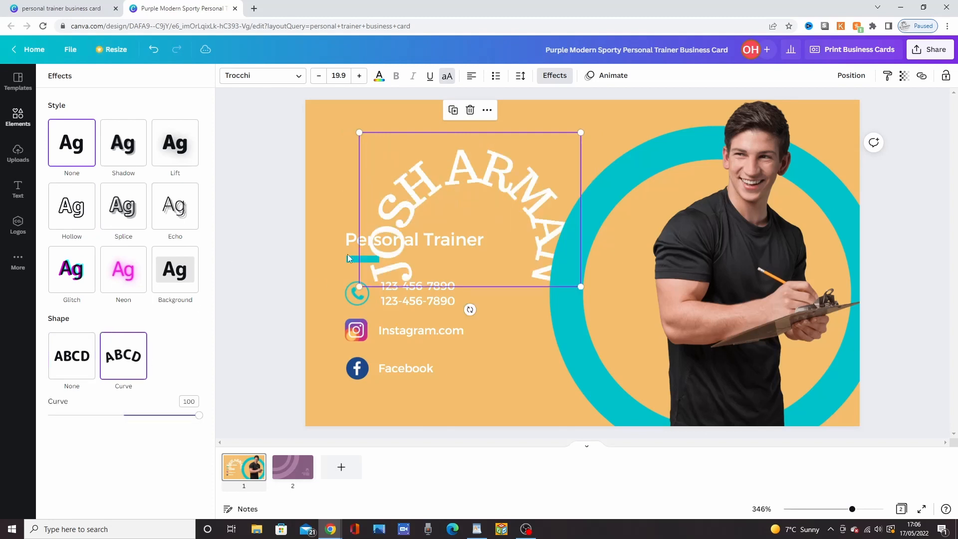
{"action": "left_click", "coordinate": [102, 370]}
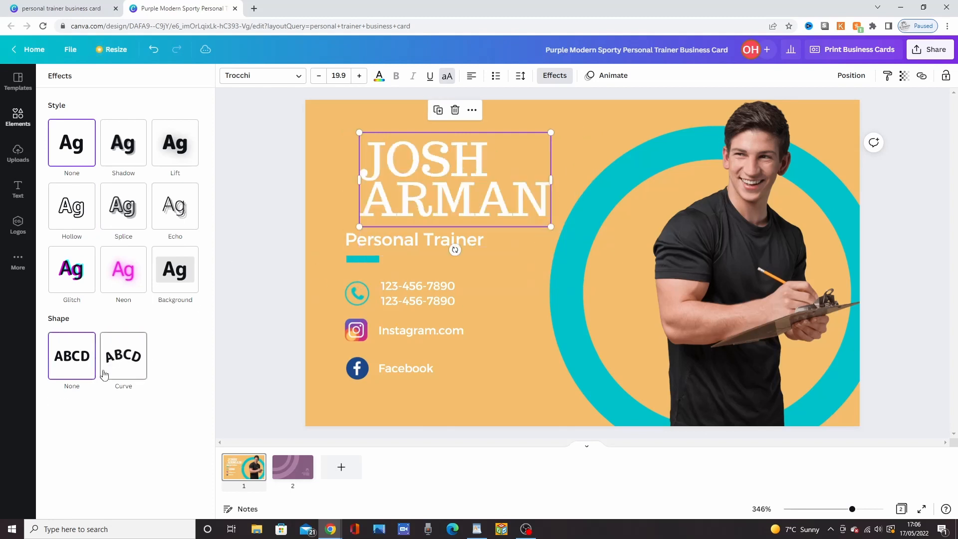
{"action": "left_click", "coordinate": [276, 258]}
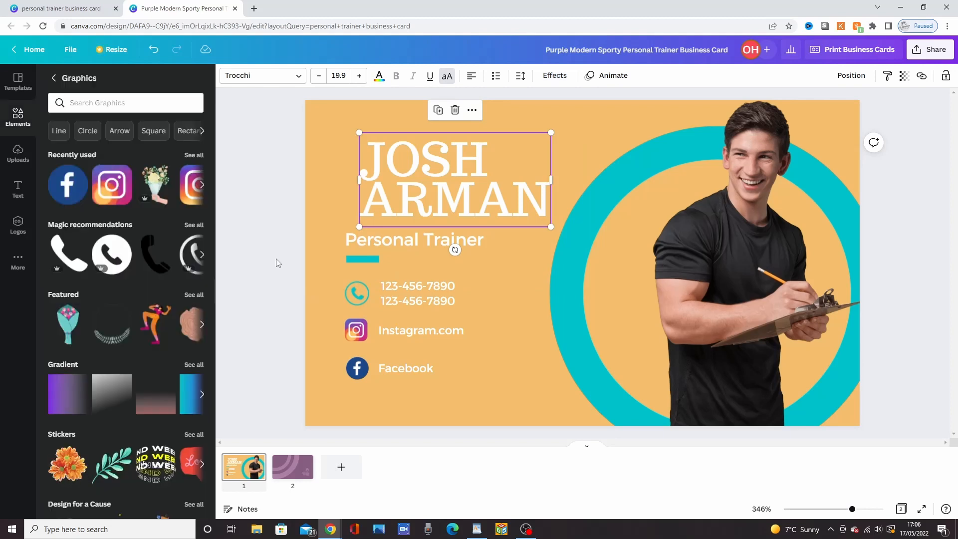
{"action": "left_click_drag", "start_coordinate": [467, 188], "coordinate": [455, 186]}
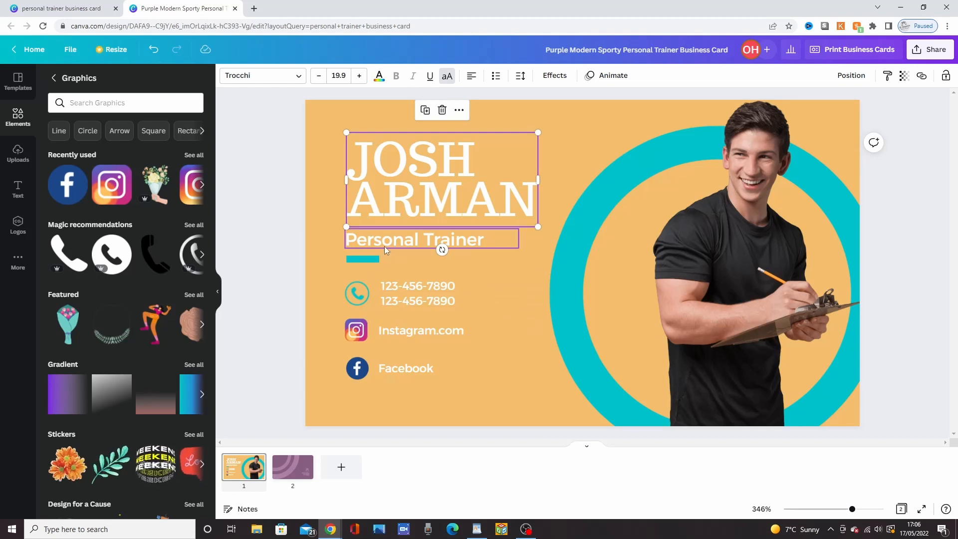
Step: Change the background of the card's second page to the orange document colour
{"action": "left_click", "coordinate": [385, 259]}
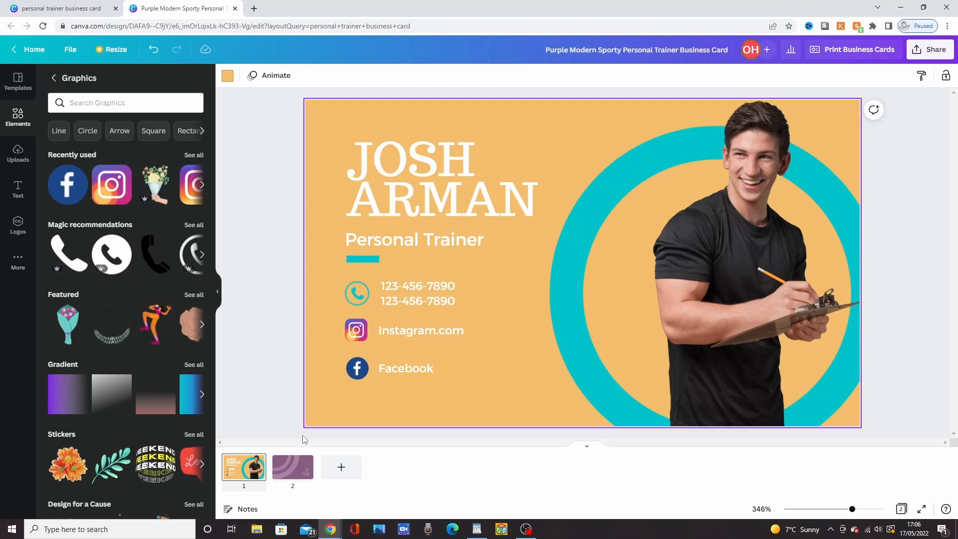
{"action": "left_click", "coordinate": [293, 473]}
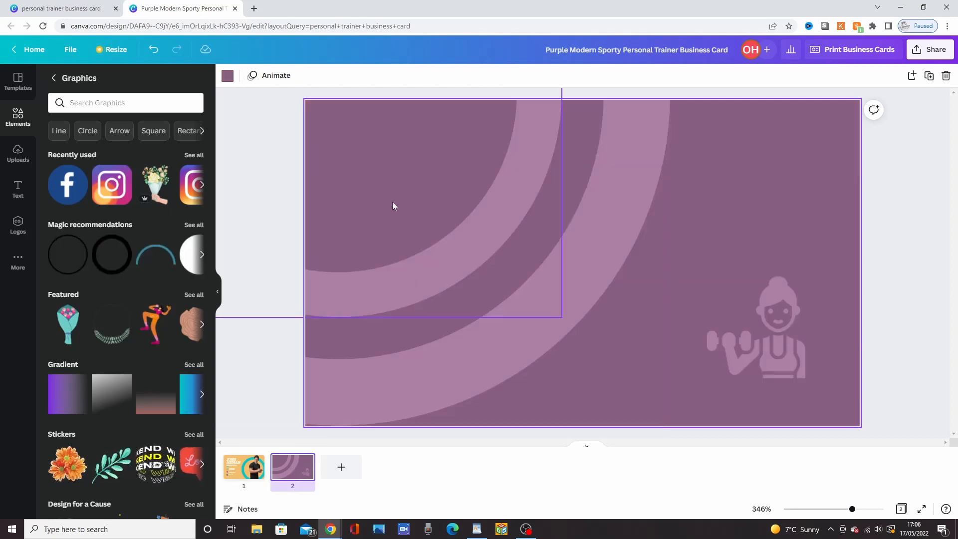
{"action": "left_click", "coordinate": [720, 242]}
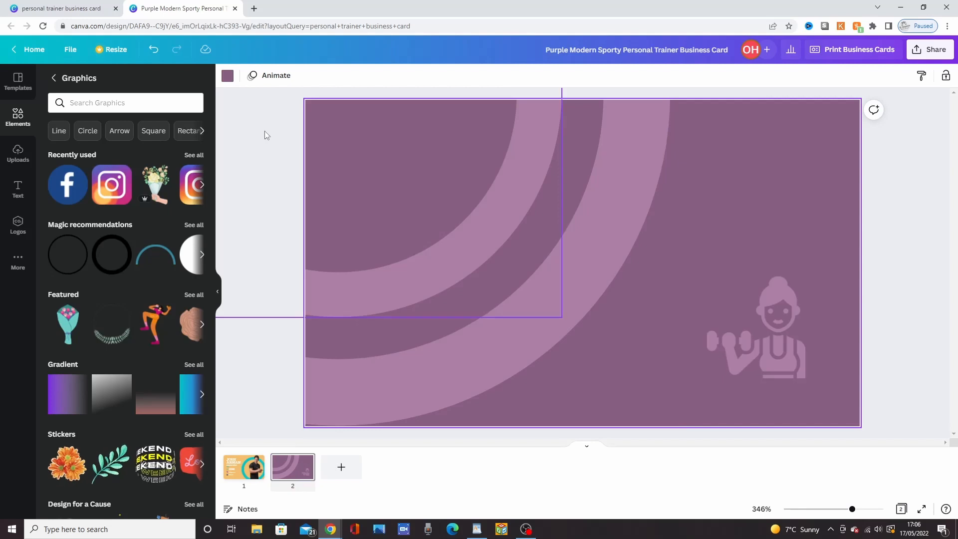
{"action": "left_click", "coordinate": [227, 76]}
{"action": "left_click", "coordinate": [192, 136]}
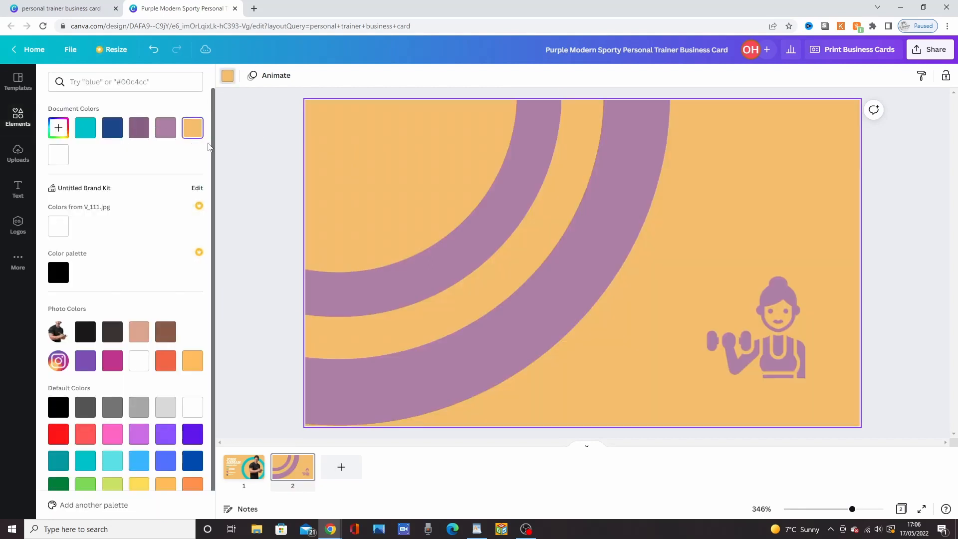
Step: Recolour the outer and inner rings on page 2 with the turquoise document colour
{"action": "left_click", "coordinate": [606, 255]}
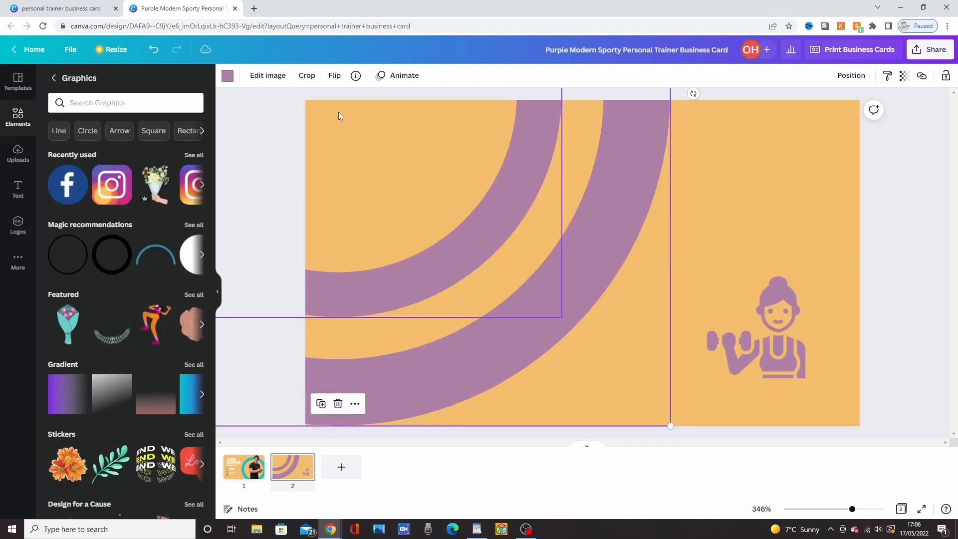
{"action": "left_click", "coordinate": [227, 76]}
{"action": "left_click", "coordinate": [85, 128]}
{"action": "left_click", "coordinate": [445, 252]}
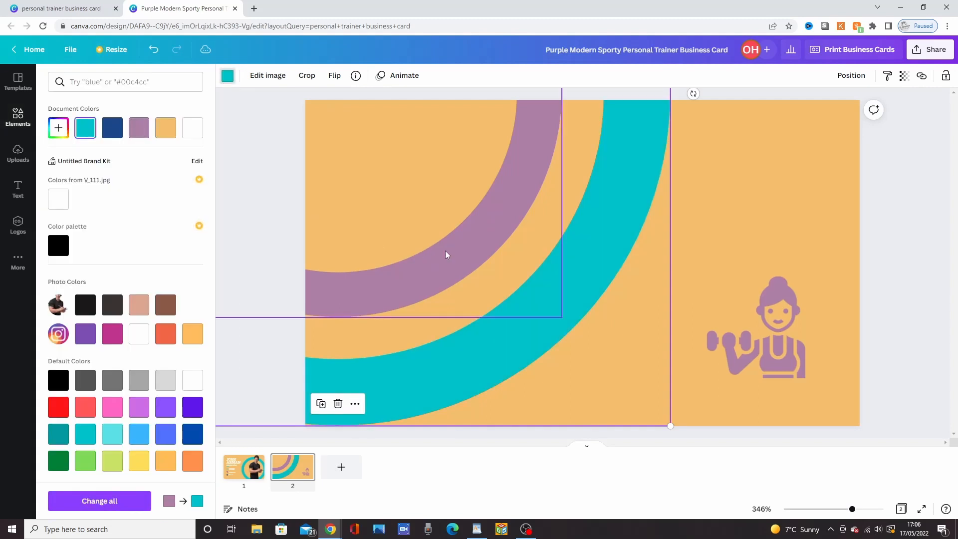
{"action": "left_click", "coordinate": [89, 137]}
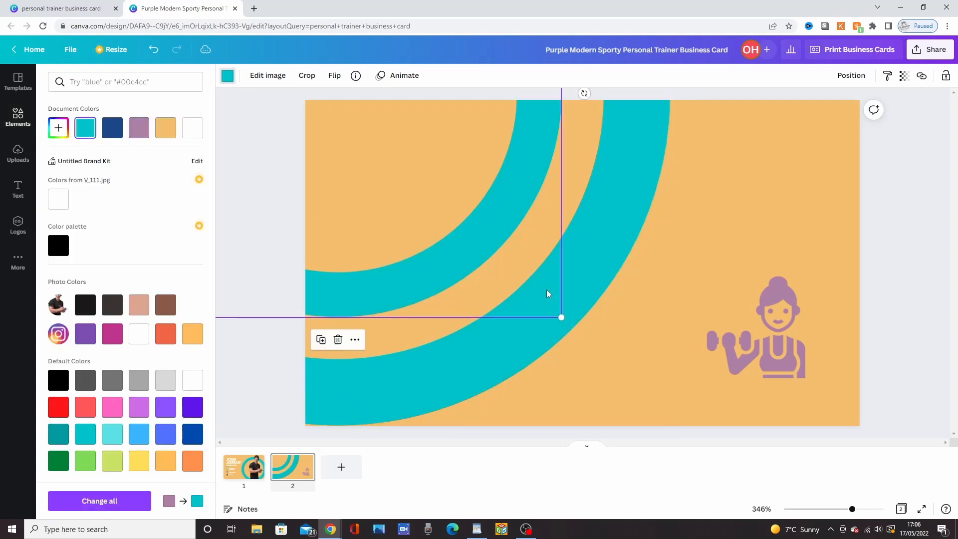
Step: Delete the woman-with-dumbbell graphic from page 2 and search the graphics for "weights"
{"action": "left_click", "coordinate": [768, 348]}
{"action": "key", "text": "Delete"}
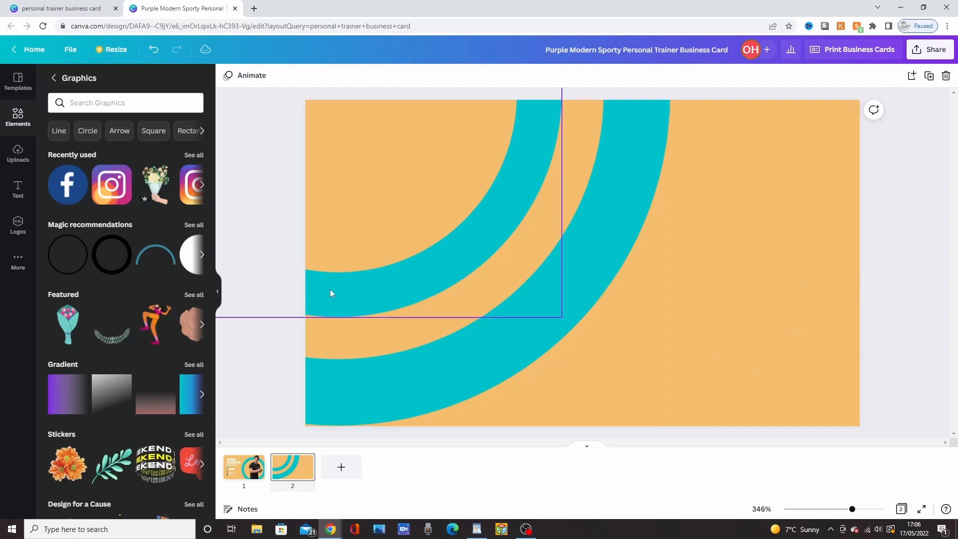
{"action": "left_click", "coordinate": [80, 104]}
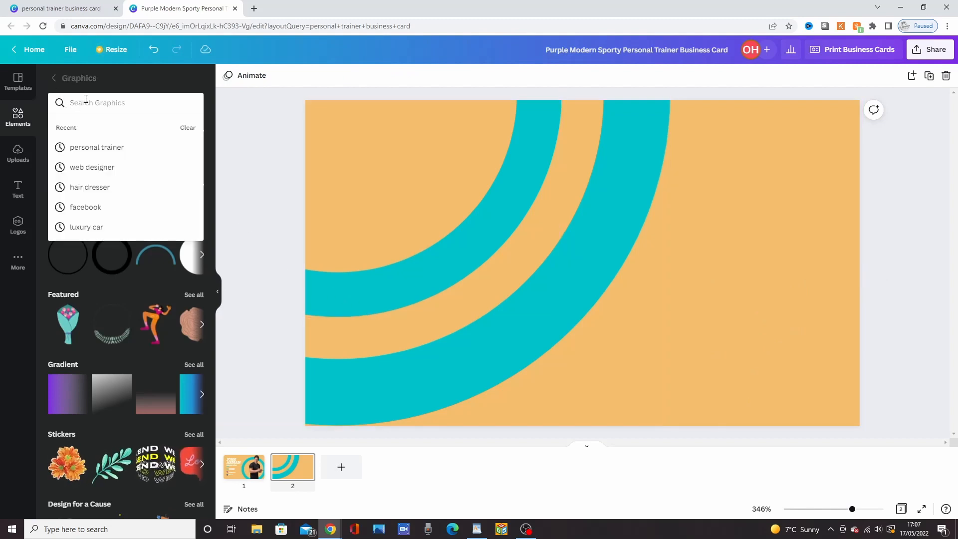
{"action": "type", "text": "weights"}
{"action": "key", "text": "Return"}
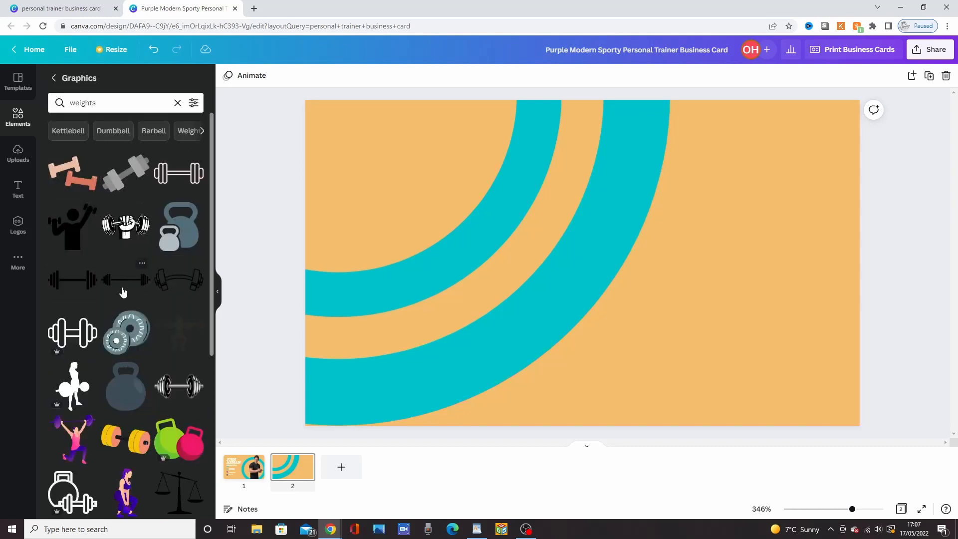
Step: Add the graphic of a figure lifting a barbell overhead and place it in the card's lower-right area
{"action": "scroll", "coordinate": [124, 328], "scroll_direction": "down", "scroll_amount": 8}
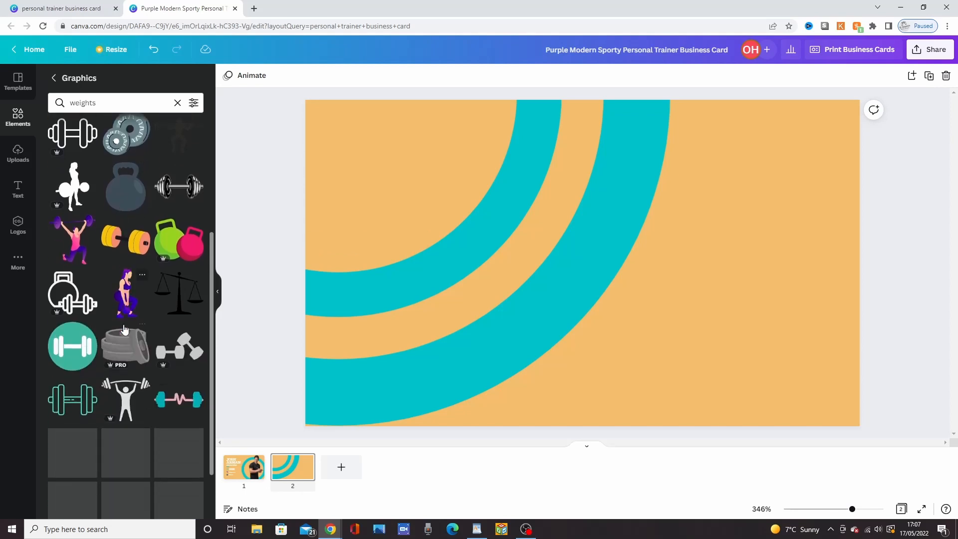
{"action": "scroll", "coordinate": [124, 317], "scroll_direction": "up", "scroll_amount": 5}
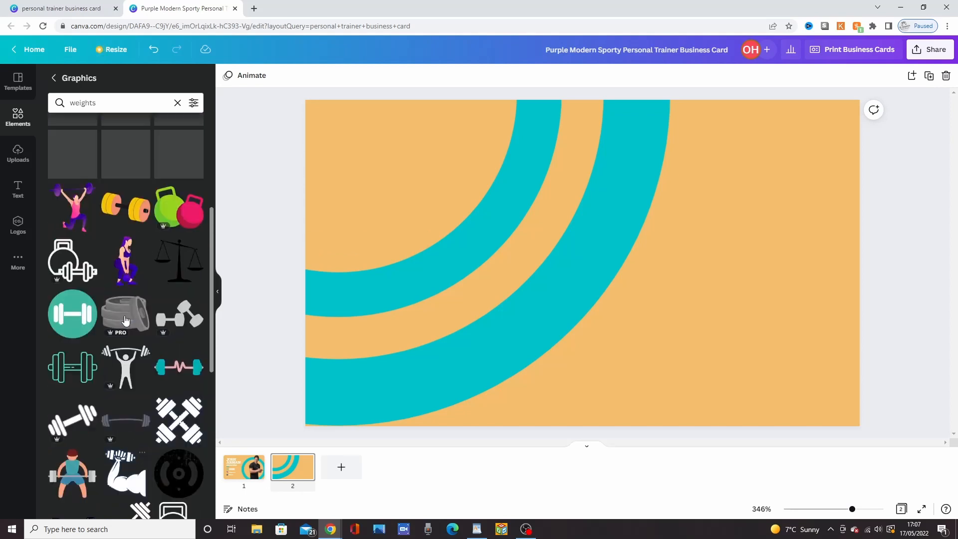
{"action": "scroll", "coordinate": [124, 316], "scroll_direction": "down", "scroll_amount": 6}
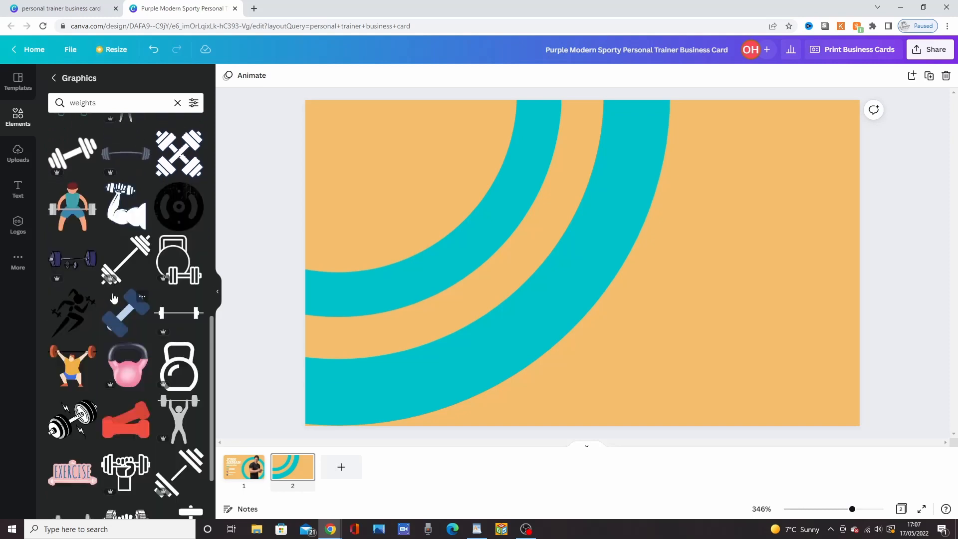
{"action": "scroll", "coordinate": [114, 298], "scroll_direction": "up", "scroll_amount": 15}
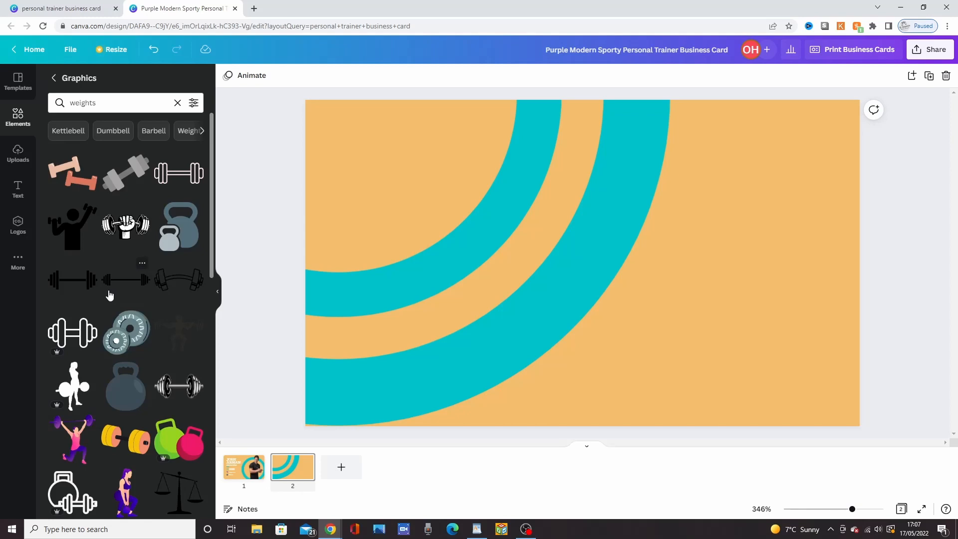
{"action": "scroll", "coordinate": [120, 299], "scroll_direction": "down", "scroll_amount": 6}
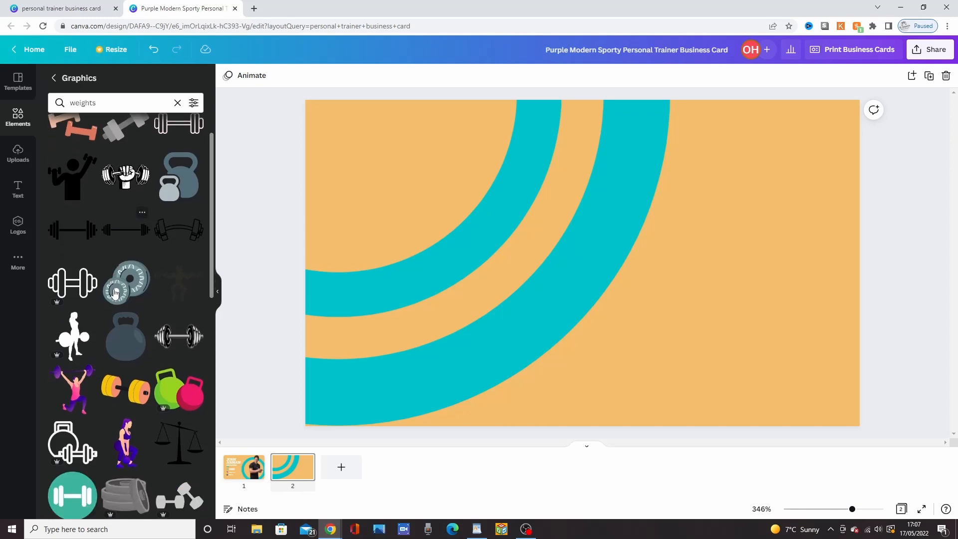
{"action": "left_click", "coordinate": [126, 300]}
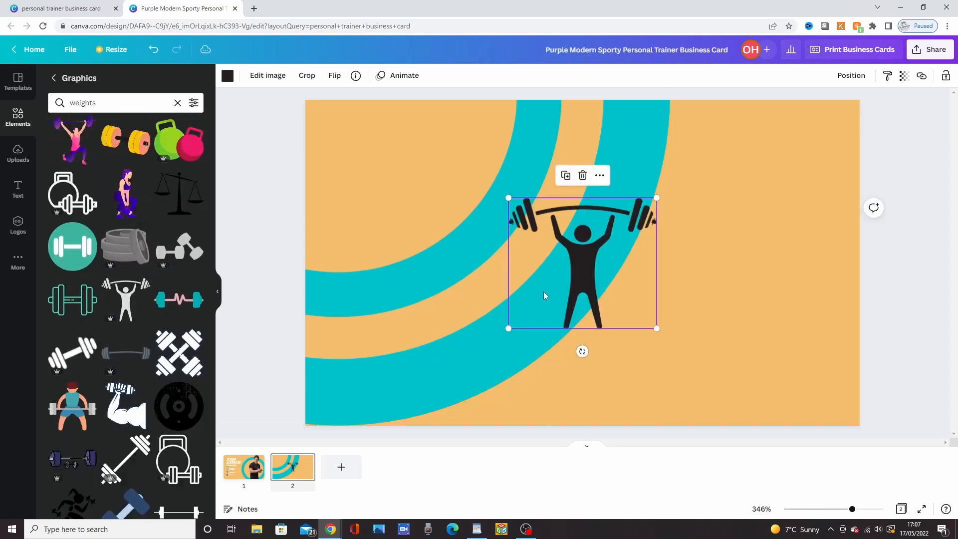
{"action": "left_click_drag", "start_coordinate": [624, 299], "coordinate": [777, 354]}
Step: Try turquoise on the weightlifter graphic, and set its colour to white
{"action": "left_click", "coordinate": [227, 75]}
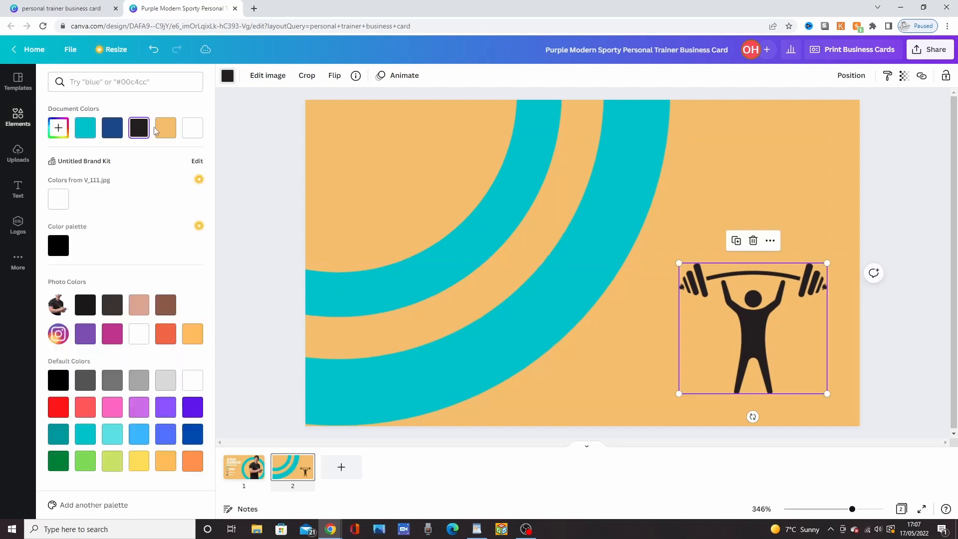
{"action": "left_click", "coordinate": [189, 135]}
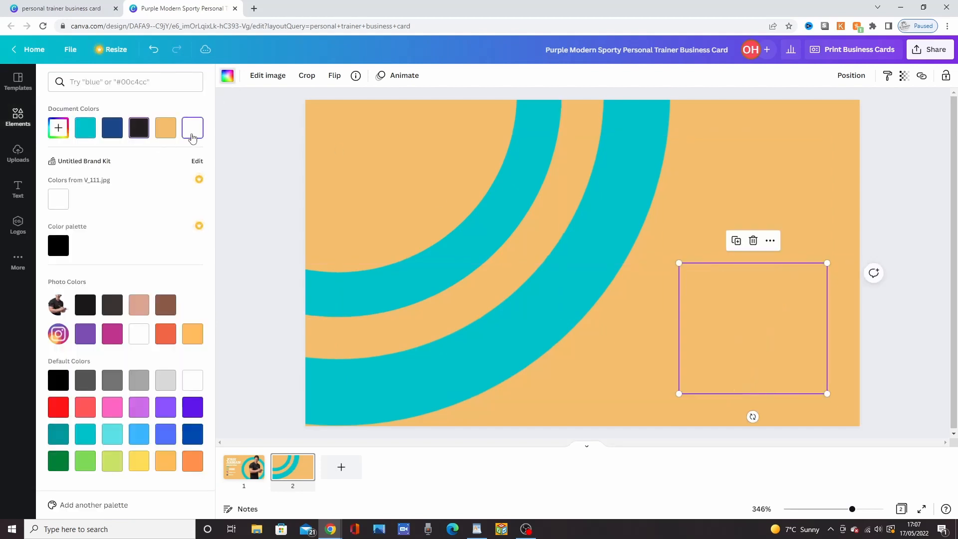
{"action": "left_click", "coordinate": [93, 131]}
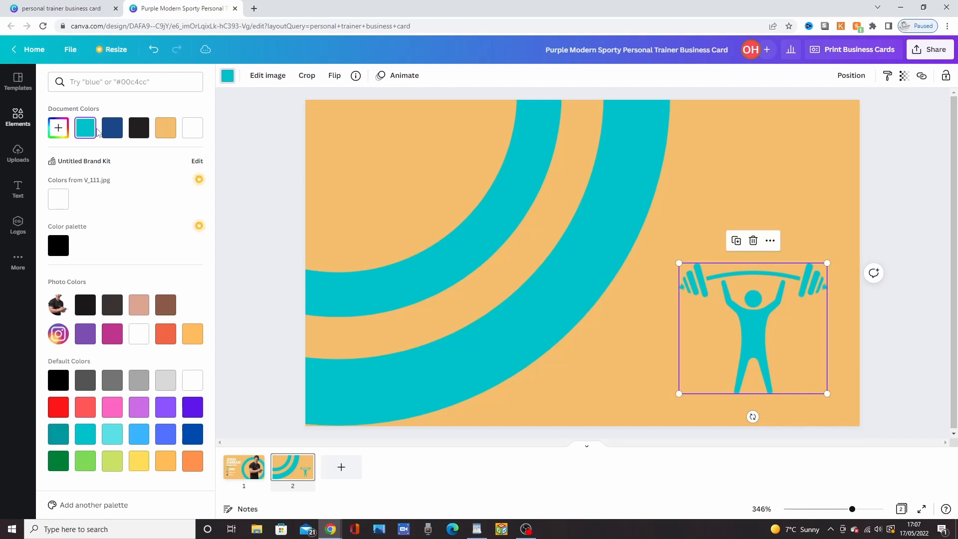
{"action": "left_click", "coordinate": [786, 162]}
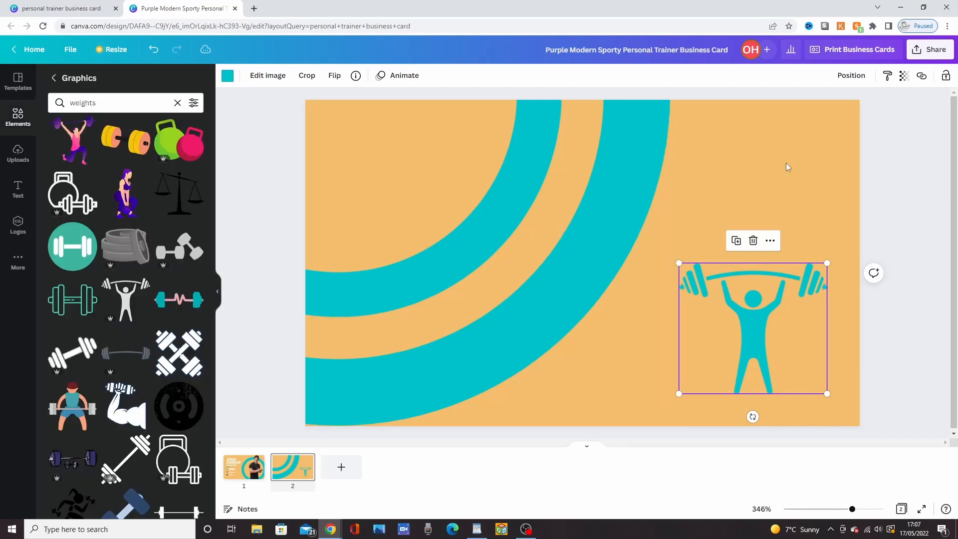
{"action": "left_click", "coordinate": [785, 163]}
{"action": "left_click", "coordinate": [750, 298]}
{"action": "left_click", "coordinate": [228, 76]}
{"action": "left_click", "coordinate": [165, 128]}
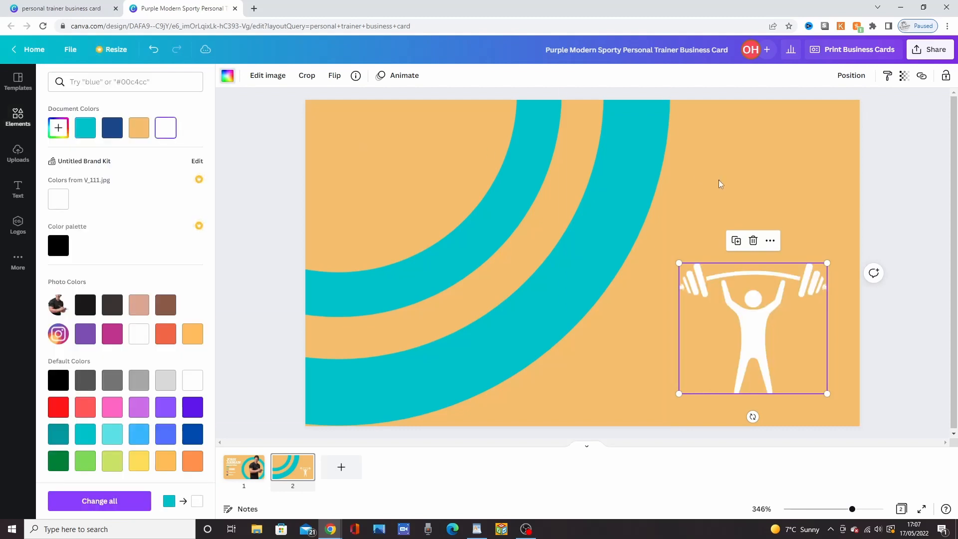
{"action": "left_click", "coordinate": [718, 180]}
Step: Add a heading to page 2 reading "1st Session FREE!"
{"action": "left_click", "coordinate": [56, 78]}
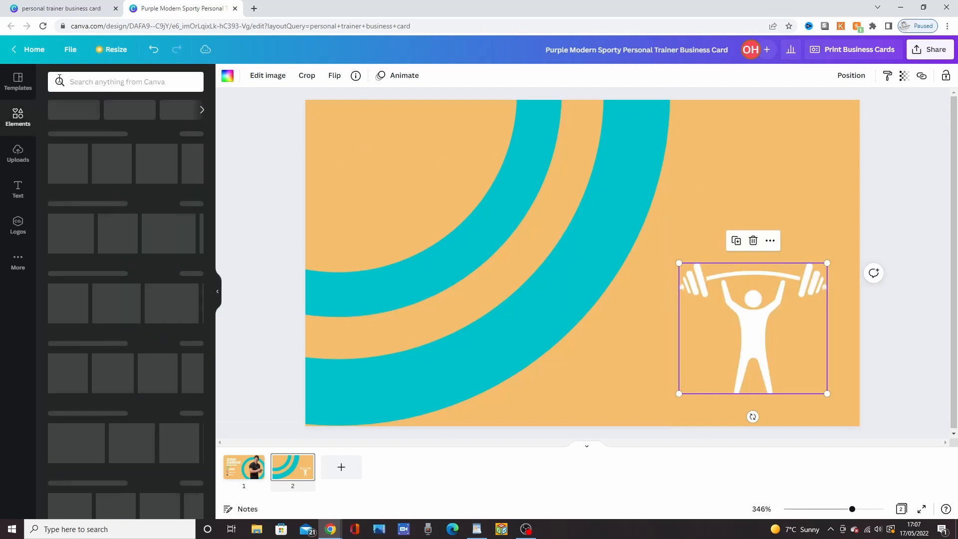
{"action": "left_click", "coordinate": [18, 194]}
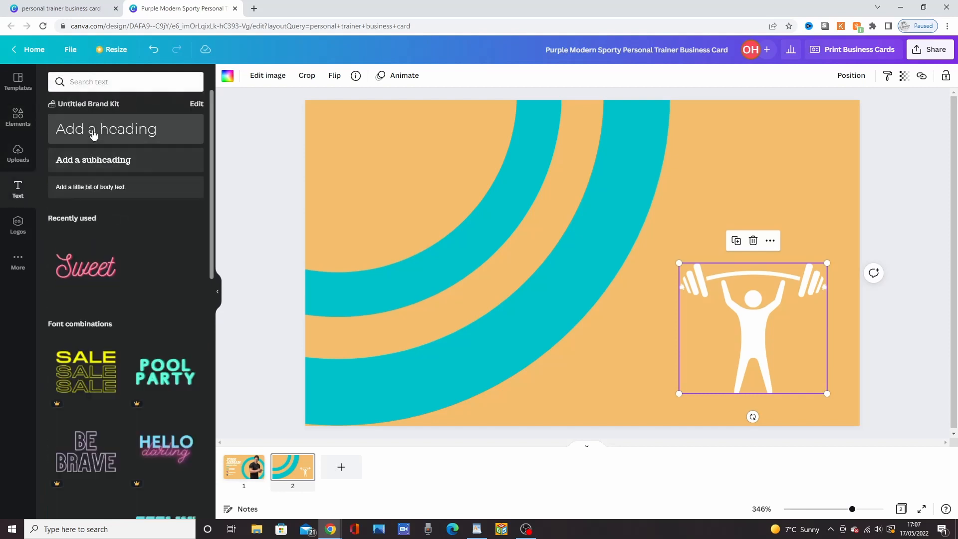
{"action": "left_click", "coordinate": [93, 131]}
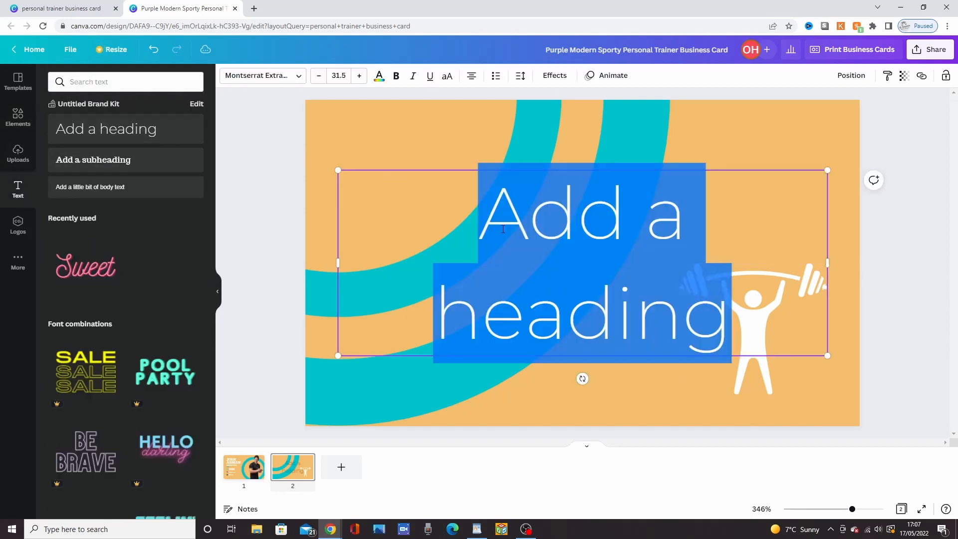
{"action": "type", "text": "1st "}
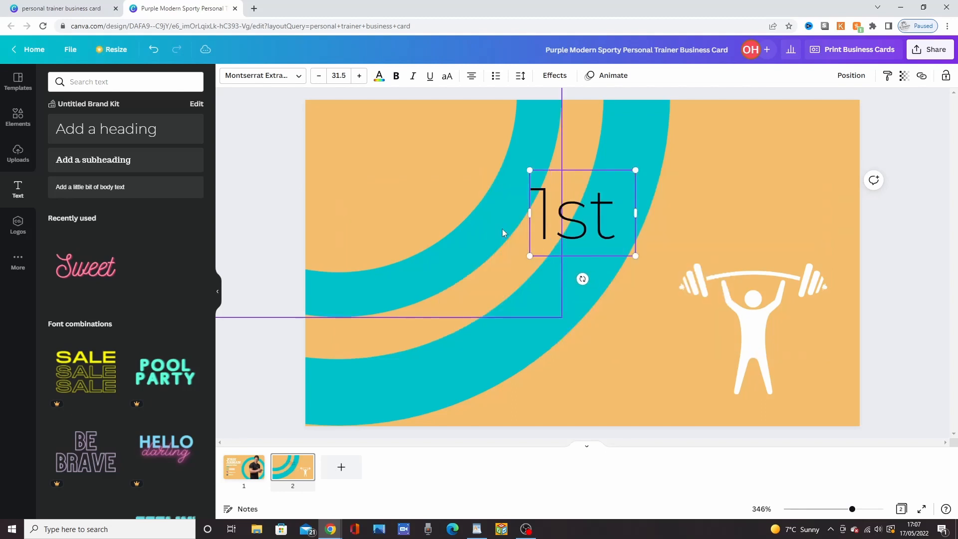
{"action": "type", "text": "Session FREE!"}
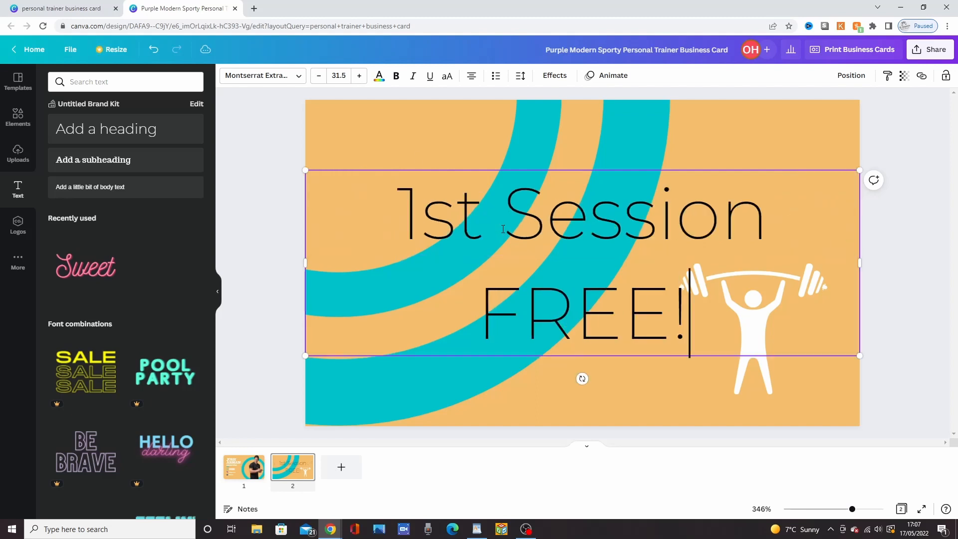
Step: Colour the "1st Session FREE!" heading white and shrink it to font size 12.3
{"action": "left_click", "coordinate": [379, 80]}
{"action": "left_click", "coordinate": [194, 133]}
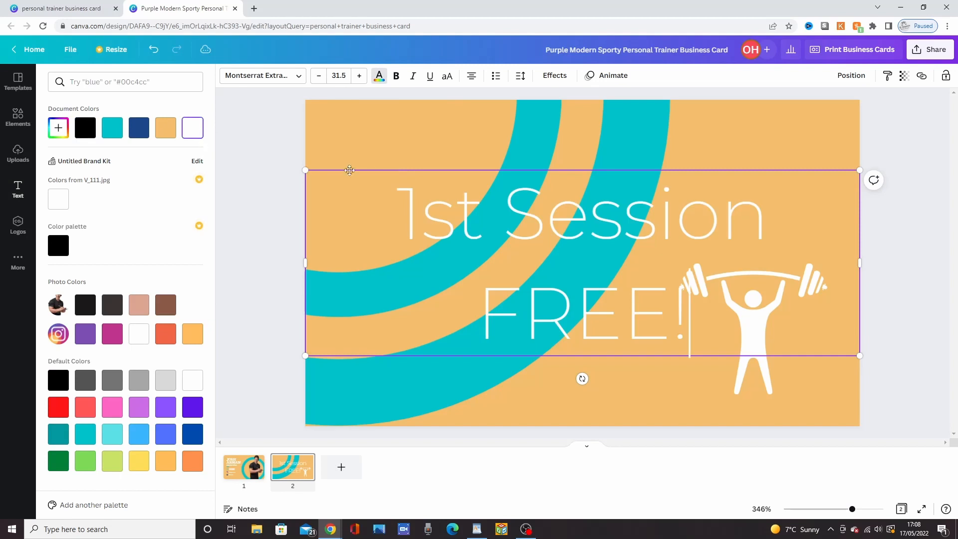
{"action": "left_click_drag", "start_coordinate": [859, 357], "coordinate": [521, 243]}
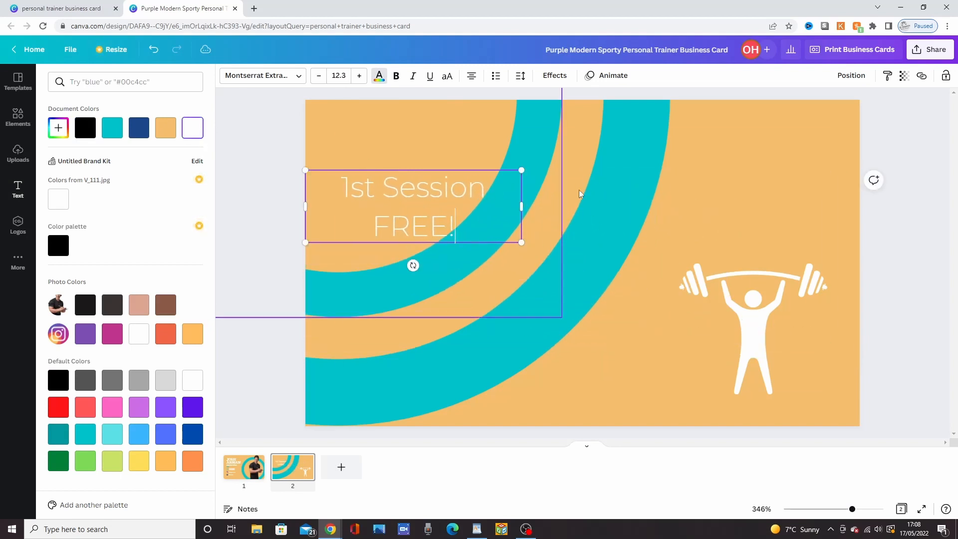
Step: Move the "1st Session FREE!" heading to the card's upper-right area, centred above the weightlifter
{"action": "left_click", "coordinate": [399, 210]}
{"action": "left_click", "coordinate": [399, 203]}
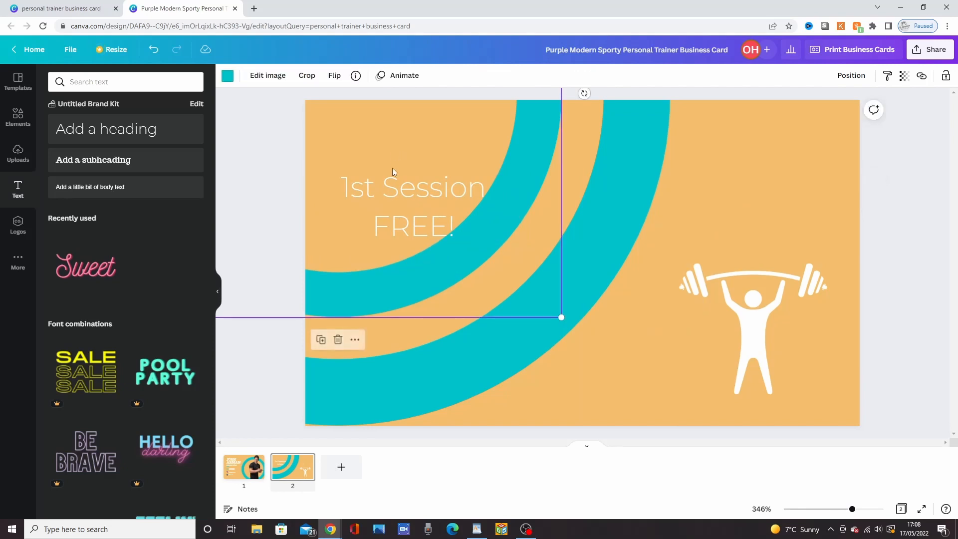
{"action": "left_click_drag", "start_coordinate": [399, 204], "coordinate": [729, 157]}
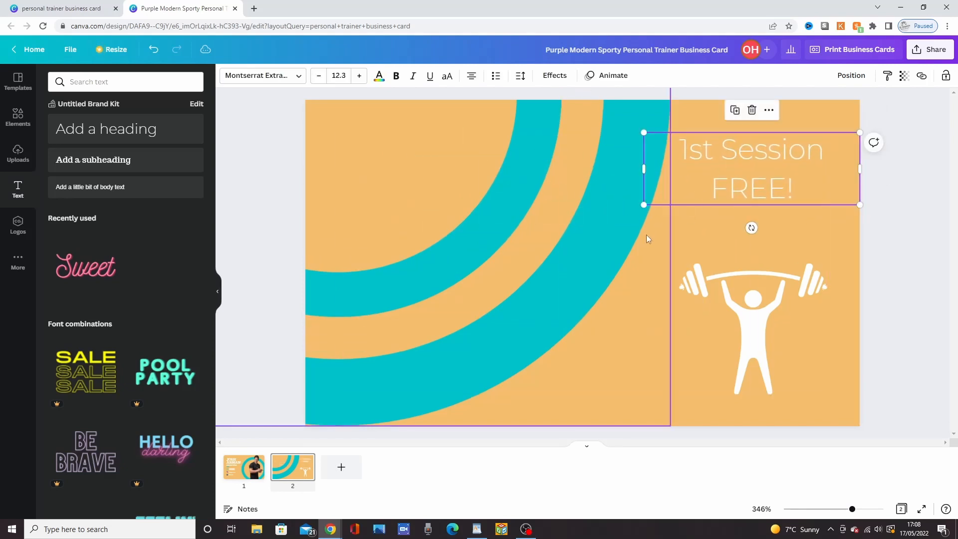
{"action": "left_click", "coordinate": [656, 383]}
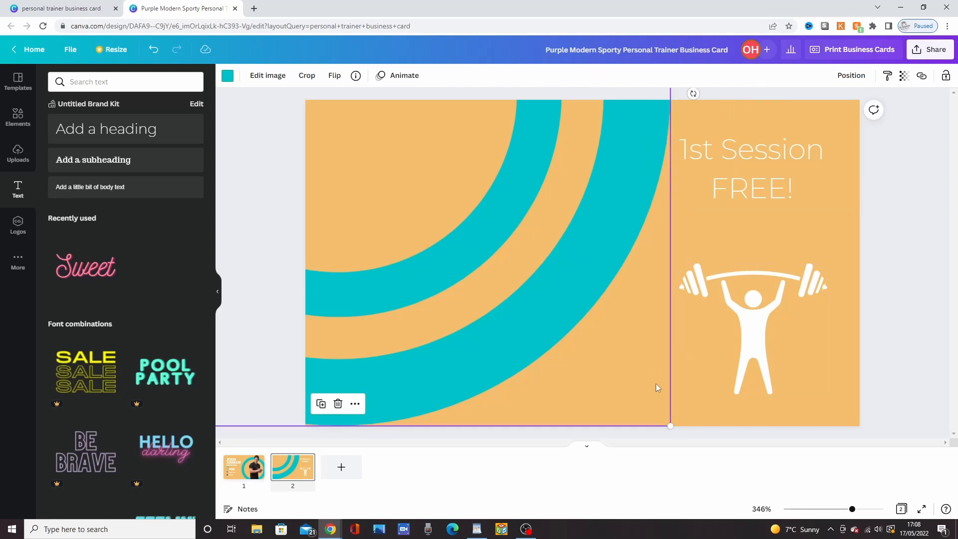
{"action": "left_click_drag", "start_coordinate": [734, 165], "coordinate": [738, 162]}
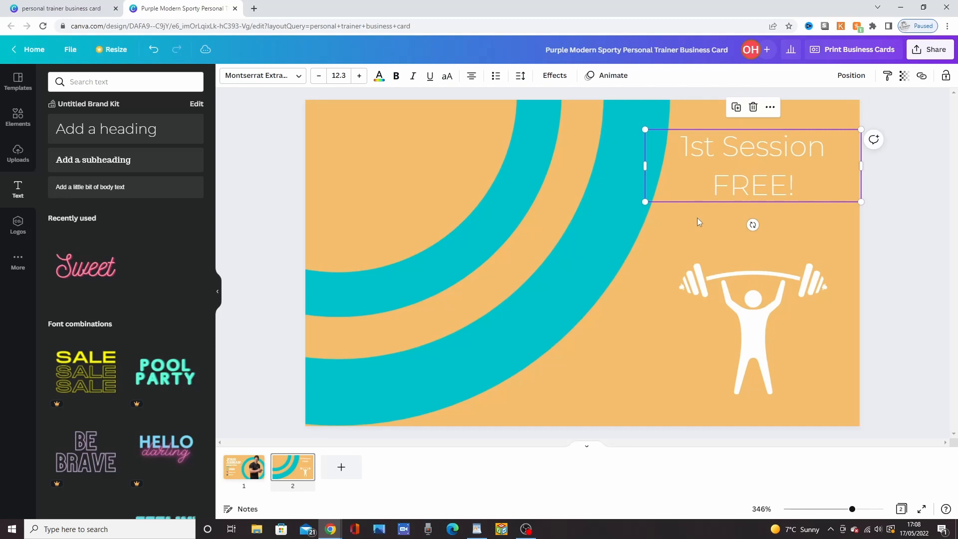
{"action": "left_click", "coordinate": [696, 218]}
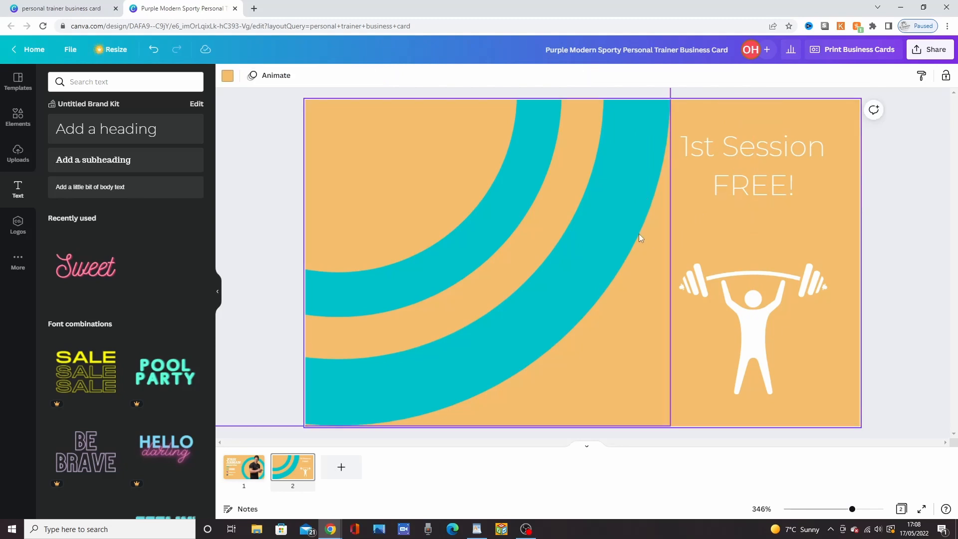
Step: Add a subheading to page 2 reading "Nutritional Advice"
{"action": "left_click", "coordinate": [101, 161]}
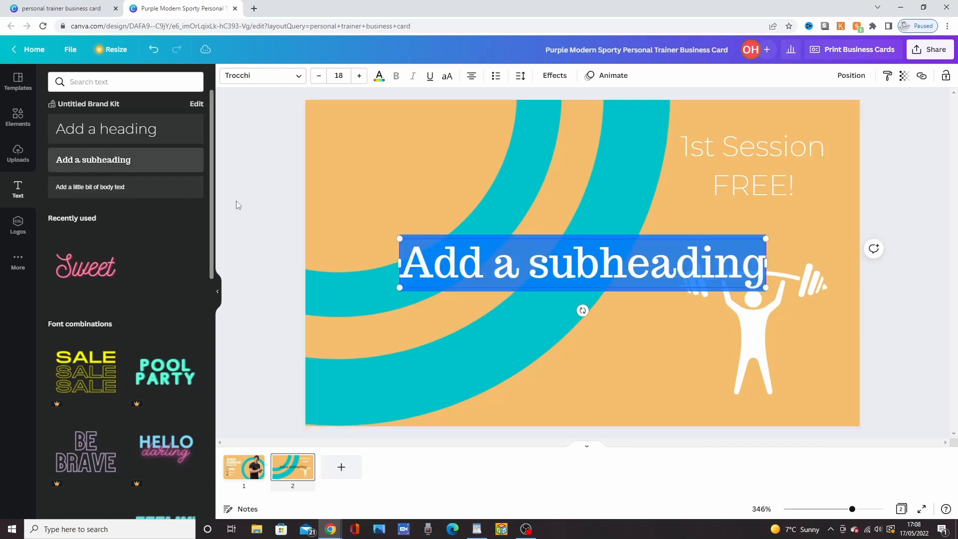
{"action": "type", "text": "Nut"}
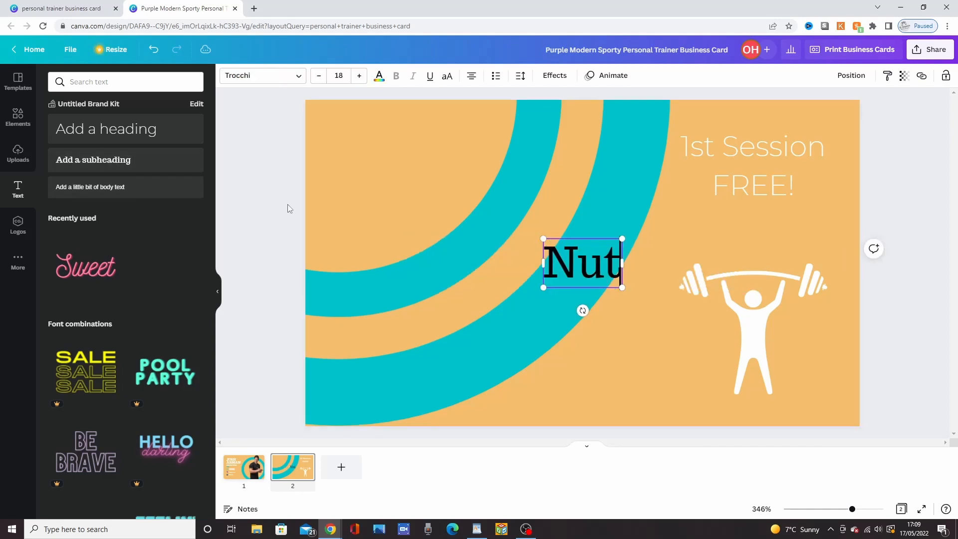
{"action": "type", "text": "ritional"}
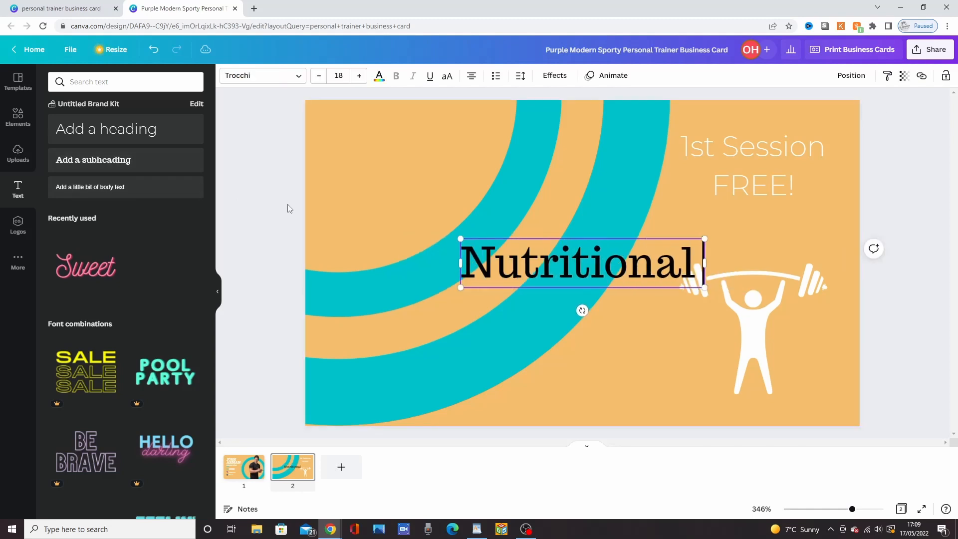
{"action": "type", "text": " Advice"}
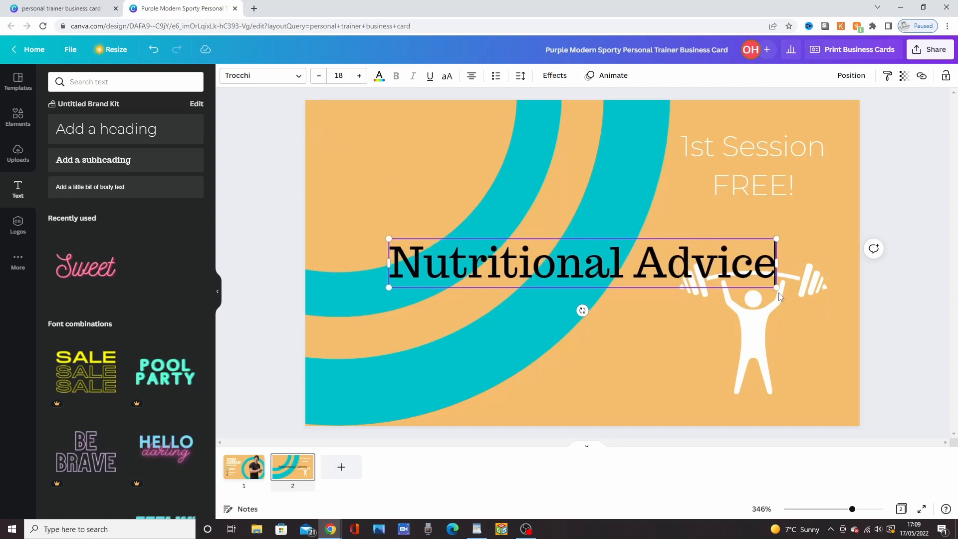
Step: Shrink the "Nutritional Advice" subheading to font size 11.1 and break it into two lines, one word per line
{"action": "left_click_drag", "start_coordinate": [776, 288], "coordinate": [628, 269]}
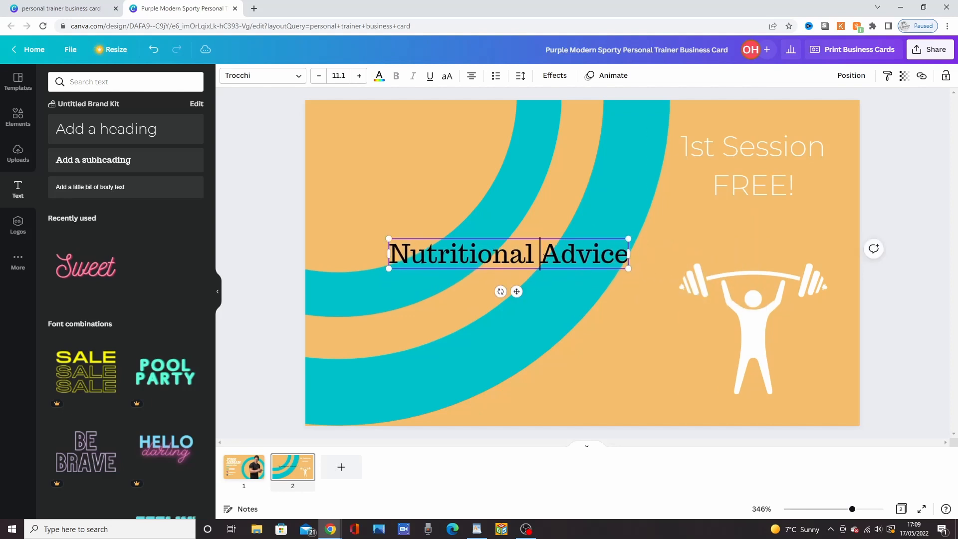
{"action": "key", "text": "Return"}
{"action": "left_click", "coordinate": [636, 349]}
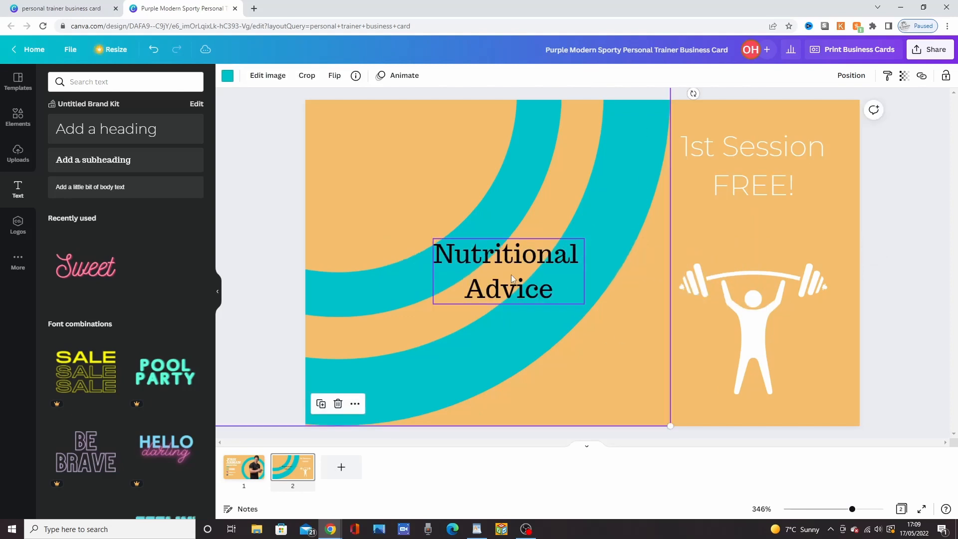
Step: Move the "Nutritional Advice" subheading between the "1st Session FREE!" heading and the weightlifter, and colour it turquoise
{"action": "left_click_drag", "start_coordinate": [541, 270], "coordinate": [757, 237]}
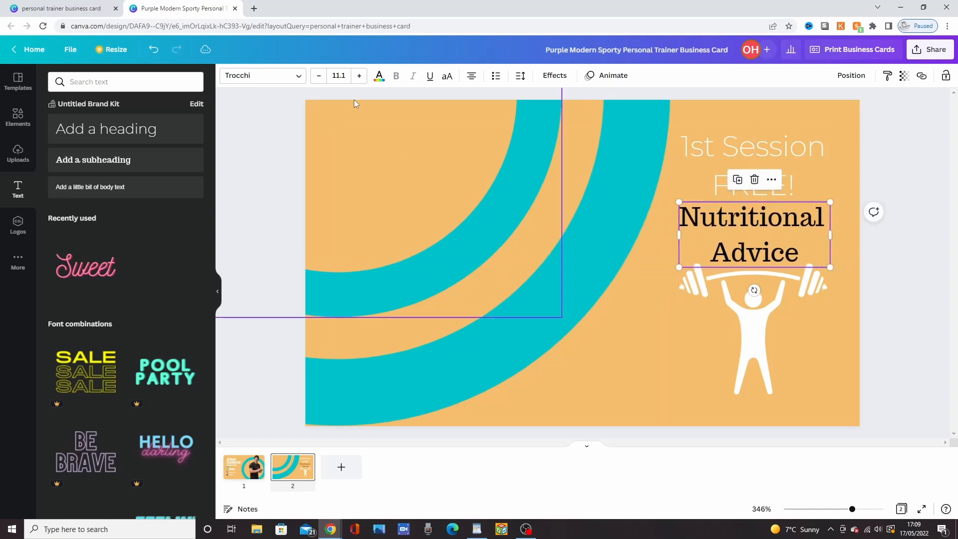
{"action": "left_click", "coordinate": [380, 76]}
{"action": "left_click", "coordinate": [135, 140]}
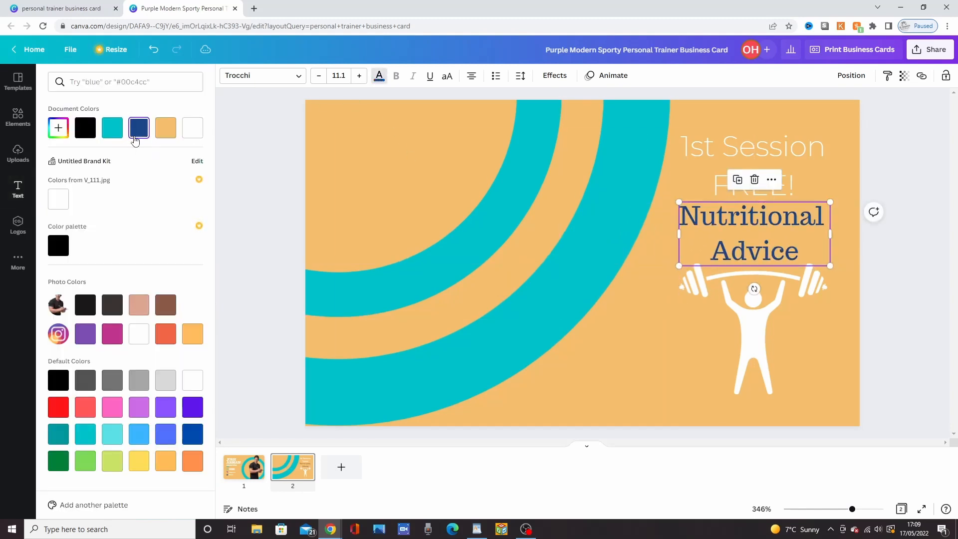
{"action": "left_click", "coordinate": [116, 141]}
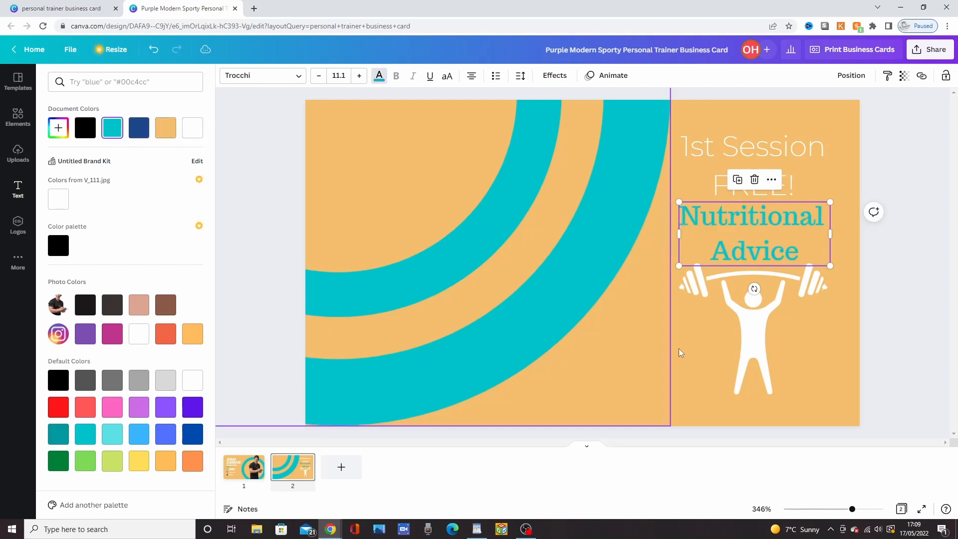
{"action": "left_click", "coordinate": [841, 397]}
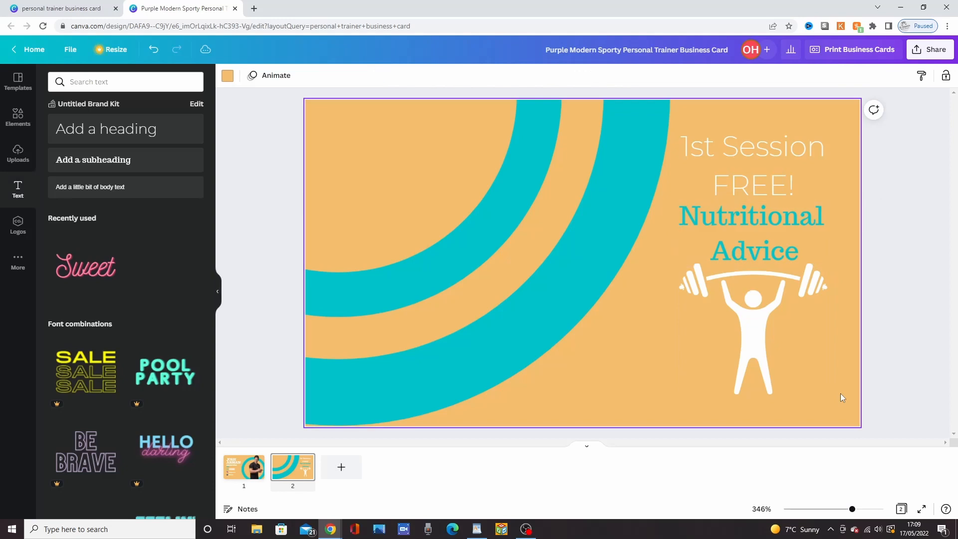
Step: Shift the weightlifter graphic and the "Nutritional Advice" subheading slightly down to leave space below the "1st Session FREE!" heading
{"action": "left_click", "coordinate": [757, 362]}
{"action": "left_click_drag", "start_coordinate": [758, 363], "coordinate": [759, 373]}
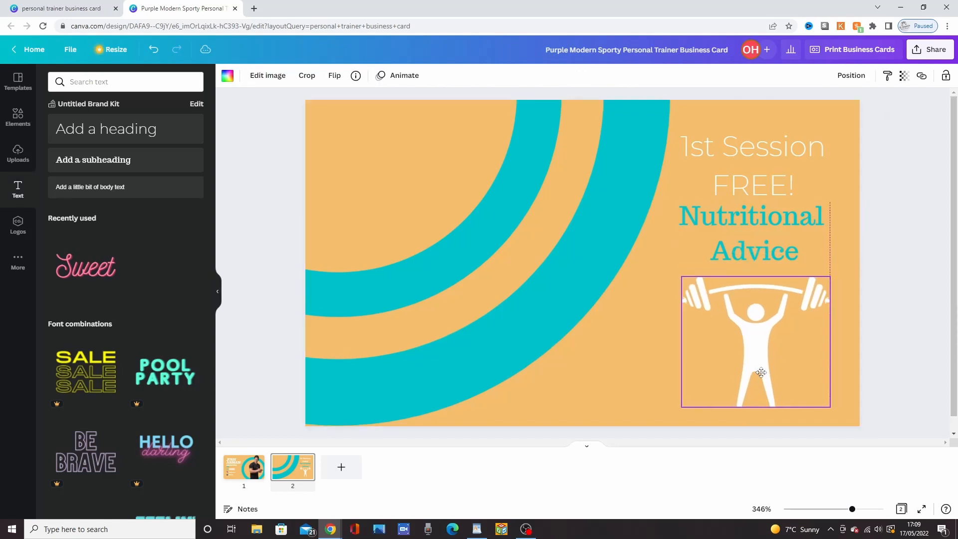
{"action": "left_click_drag", "start_coordinate": [747, 226], "coordinate": [747, 233]}
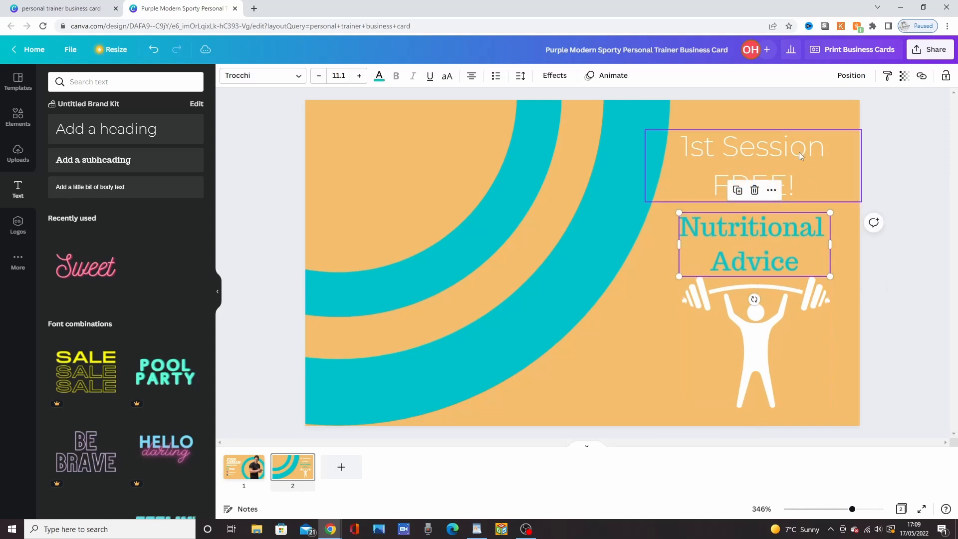
{"action": "left_click", "coordinate": [767, 112]}
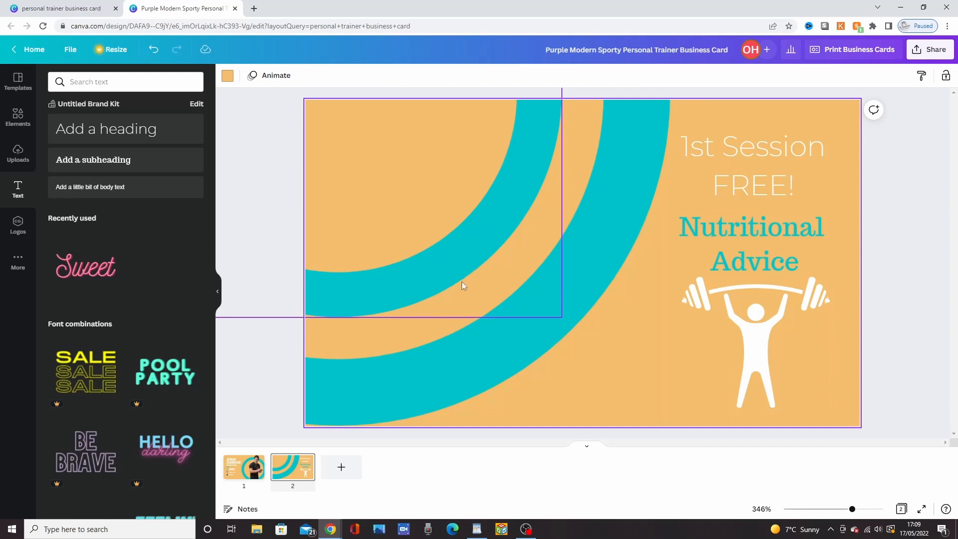
Step: Review the front and back of the business card by comparing pages 1 and 2
{"action": "left_click", "coordinate": [251, 469]}
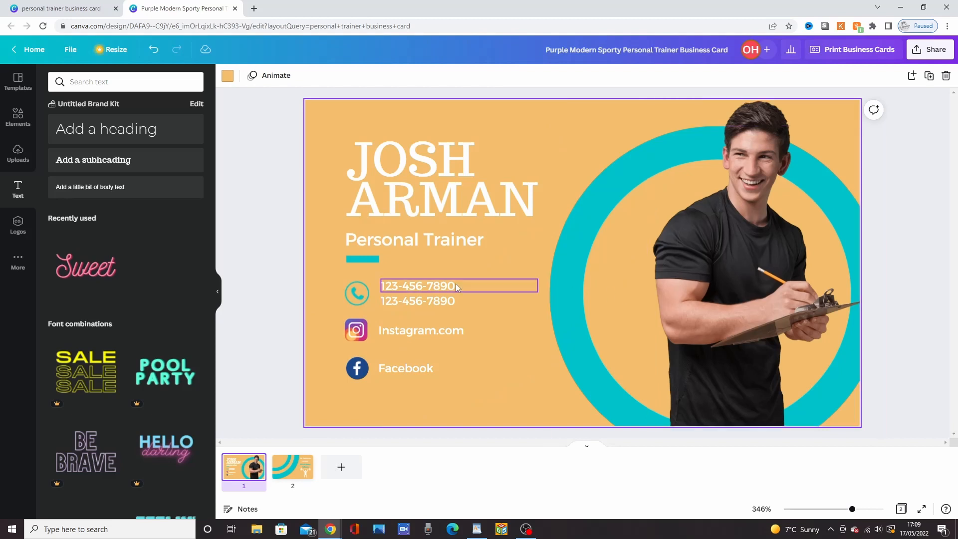
{"action": "left_click", "coordinate": [14, 164]}
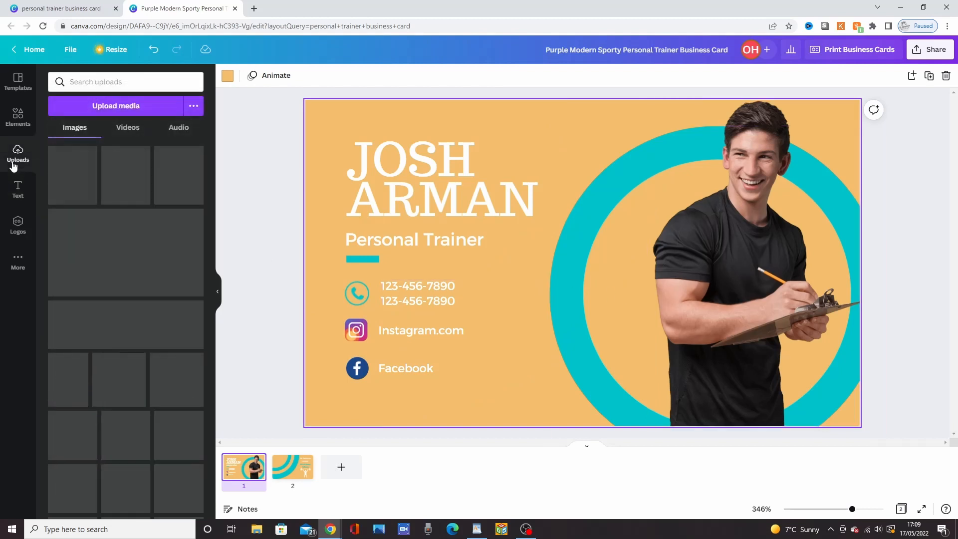
{"action": "left_click", "coordinate": [18, 117]}
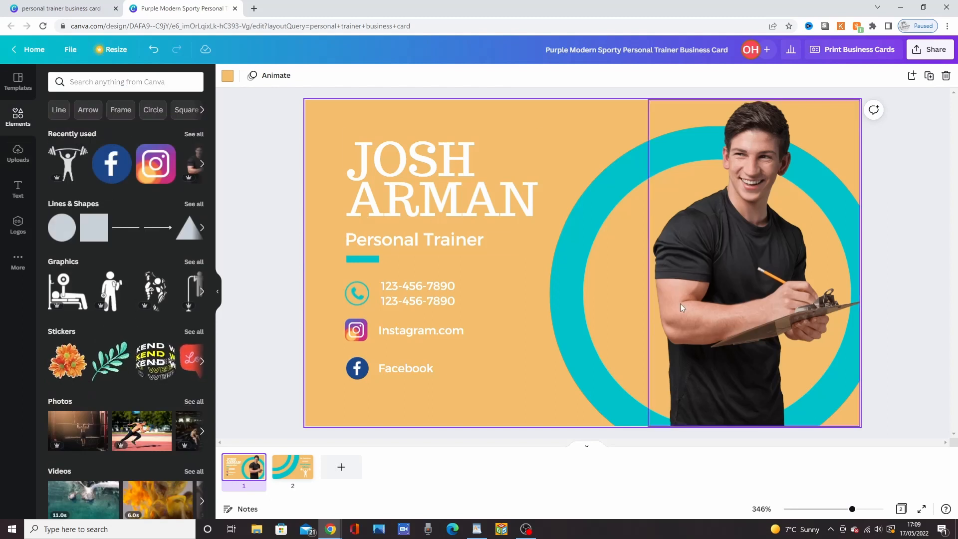
{"action": "left_click", "coordinate": [288, 471]}
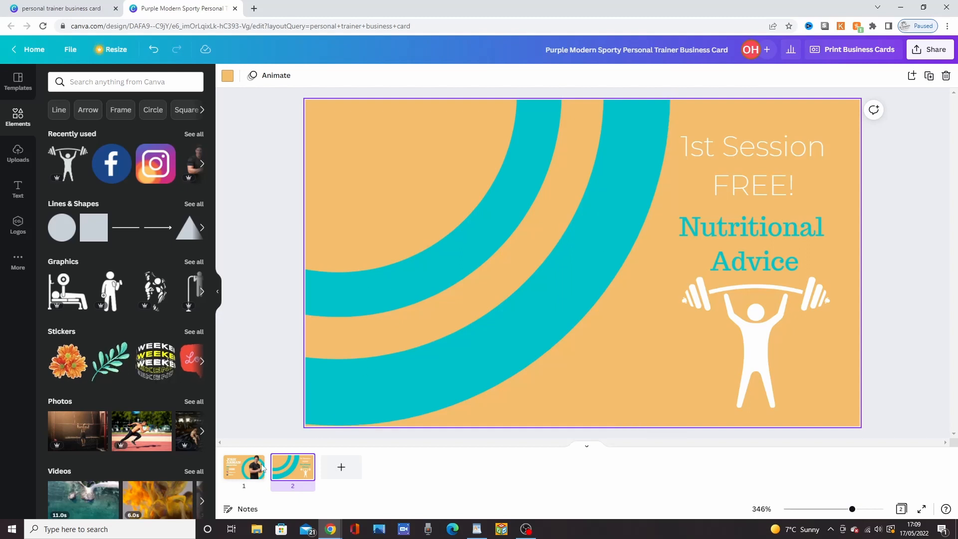
{"action": "left_click", "coordinate": [250, 474]}
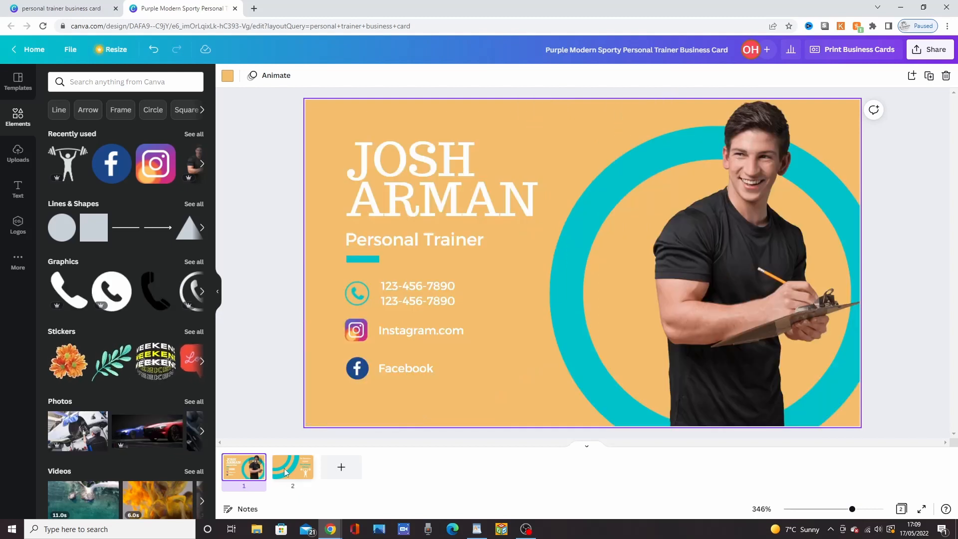